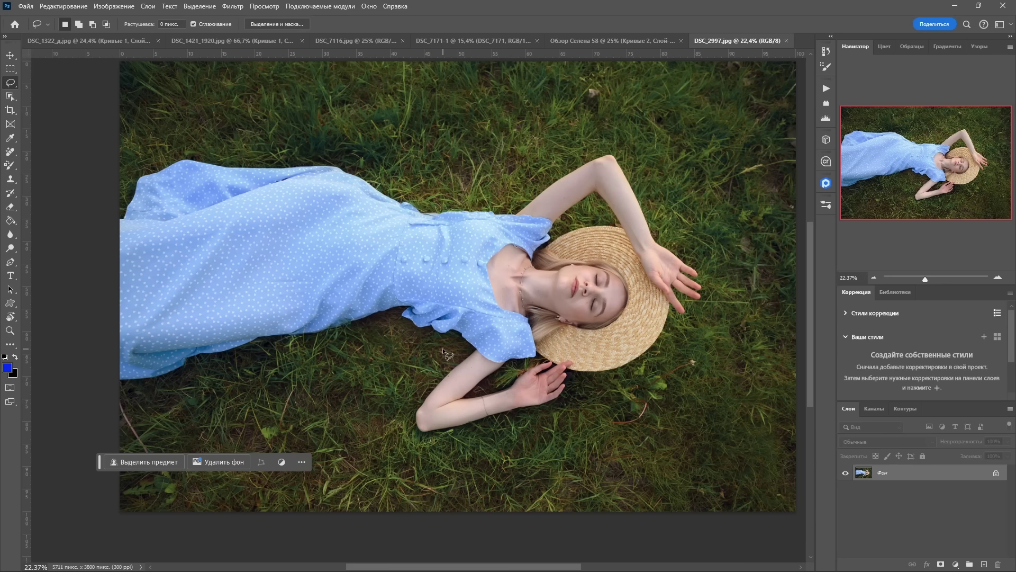
Rotate and zoom the view, heal the forehead spot with the Spot Healing Brush, then reset the rotation
scroll(530, 286, up, 1)
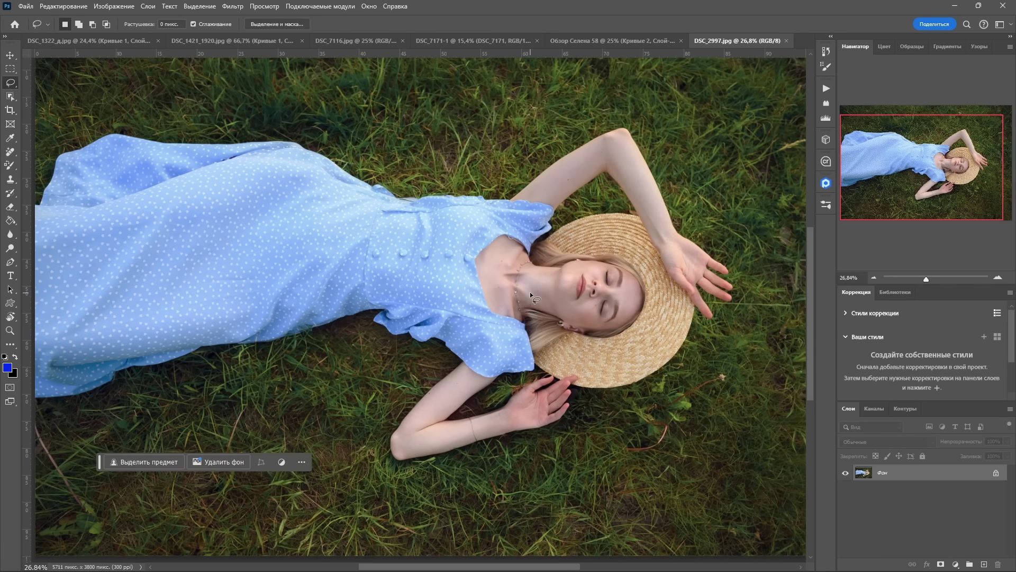
key(r)
drag(531, 295, 436, 271)
click(217, 24)
key(j)
scroll(423, 159, up, 5)
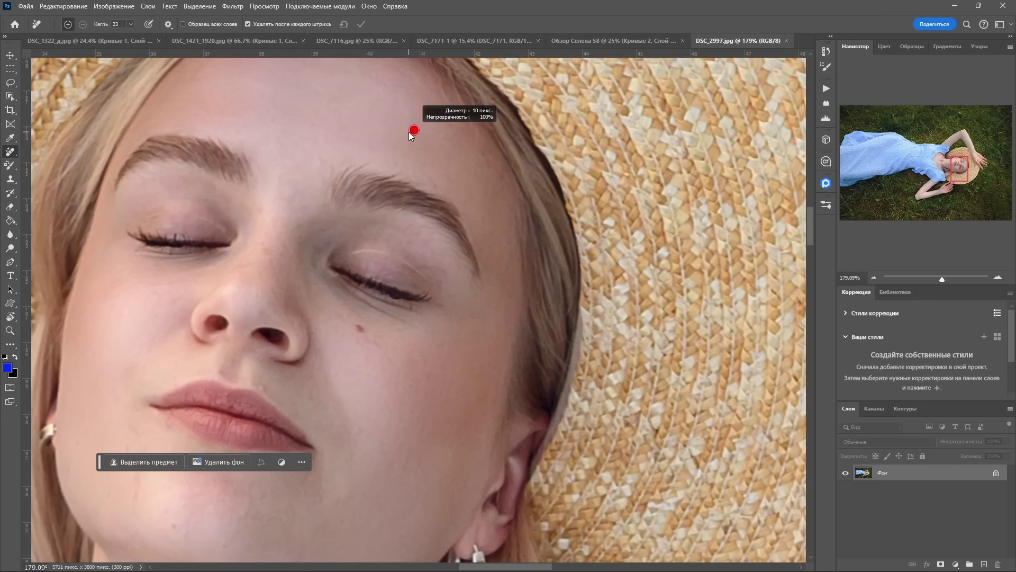
click(422, 124)
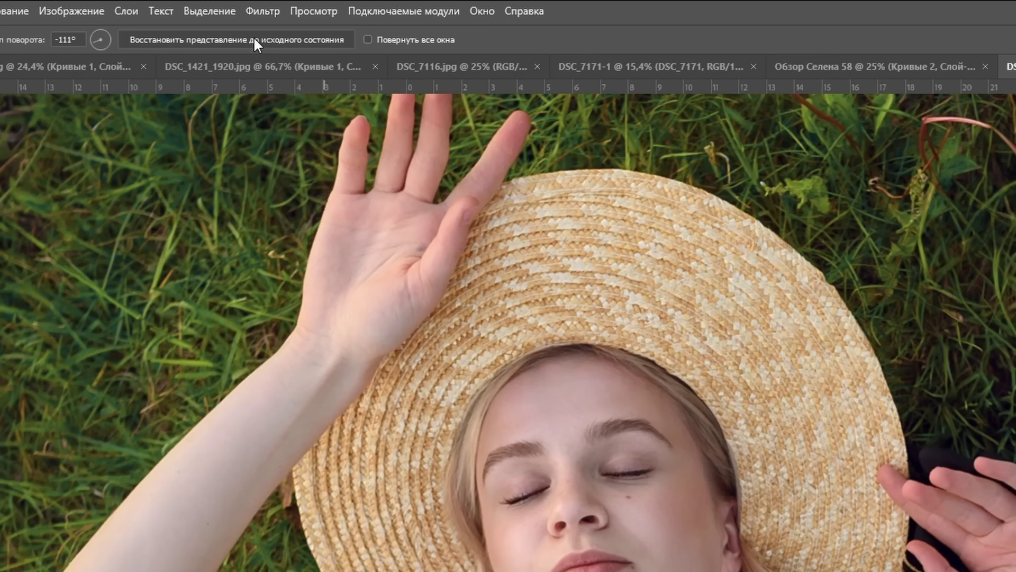
click(253, 38)
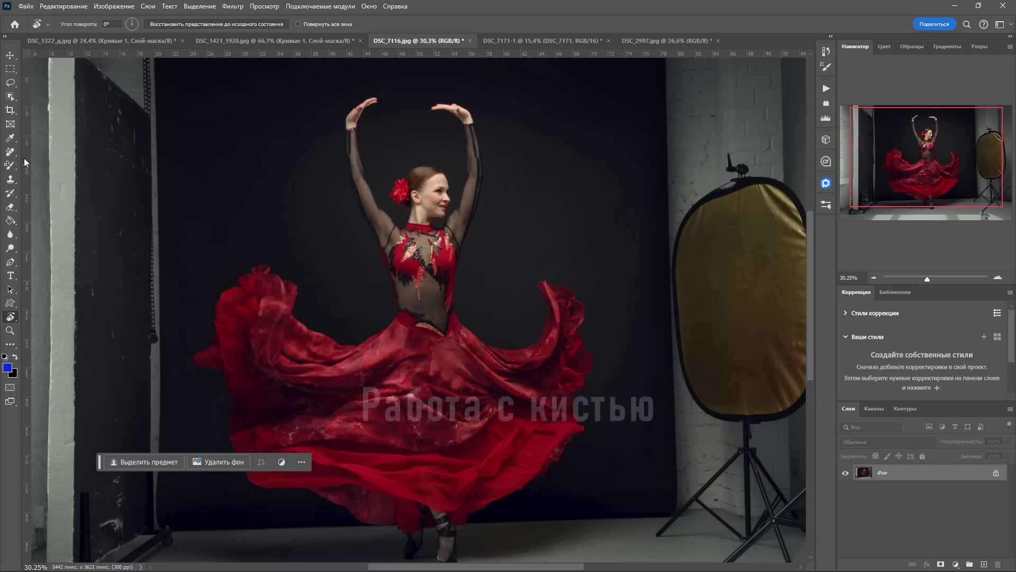
Switch to the Brush tool and set it to about 291 px with 40% hardness
click(10, 152)
right_click(10, 152)
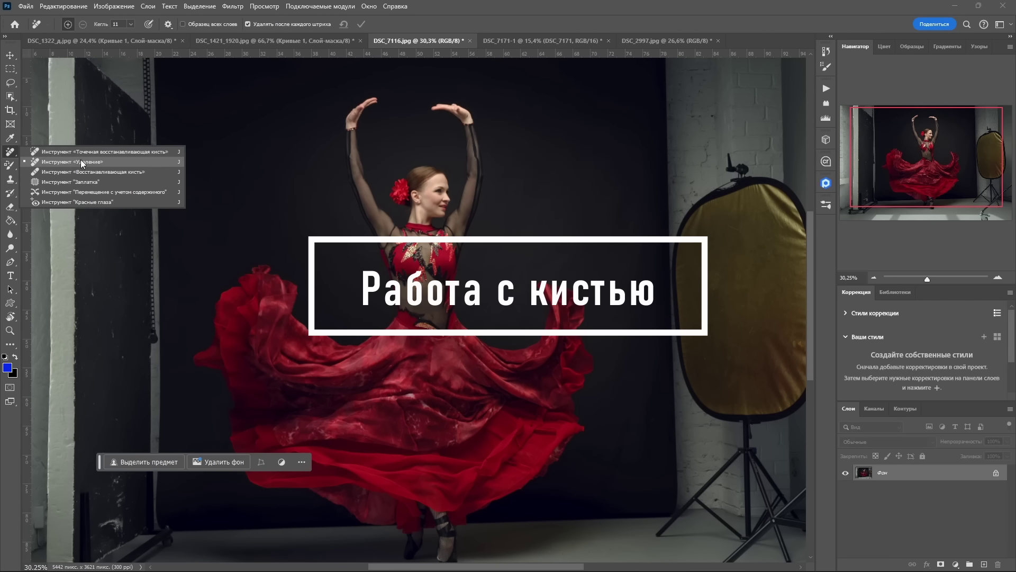
click(10, 165)
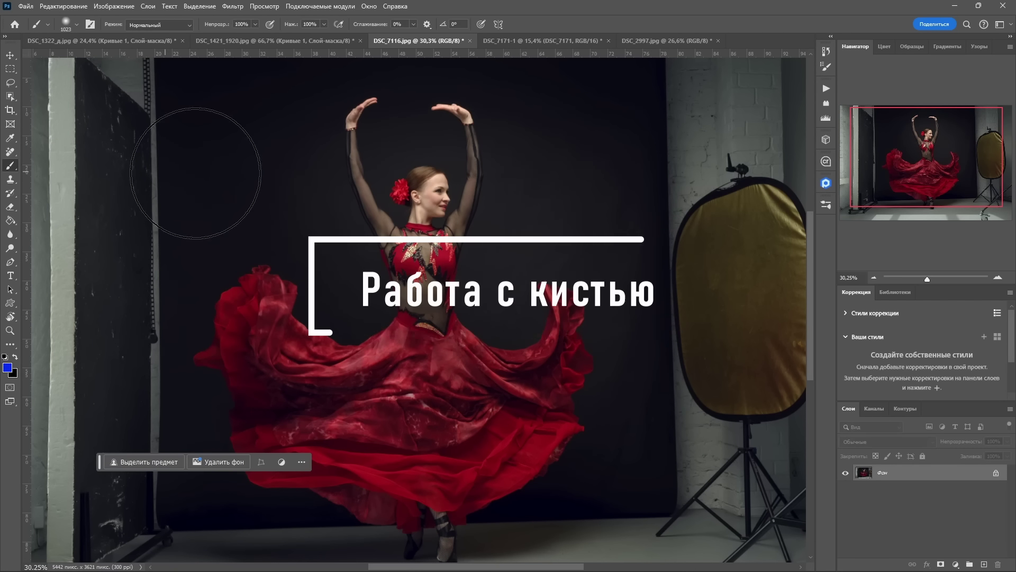
right_click(297, 168)
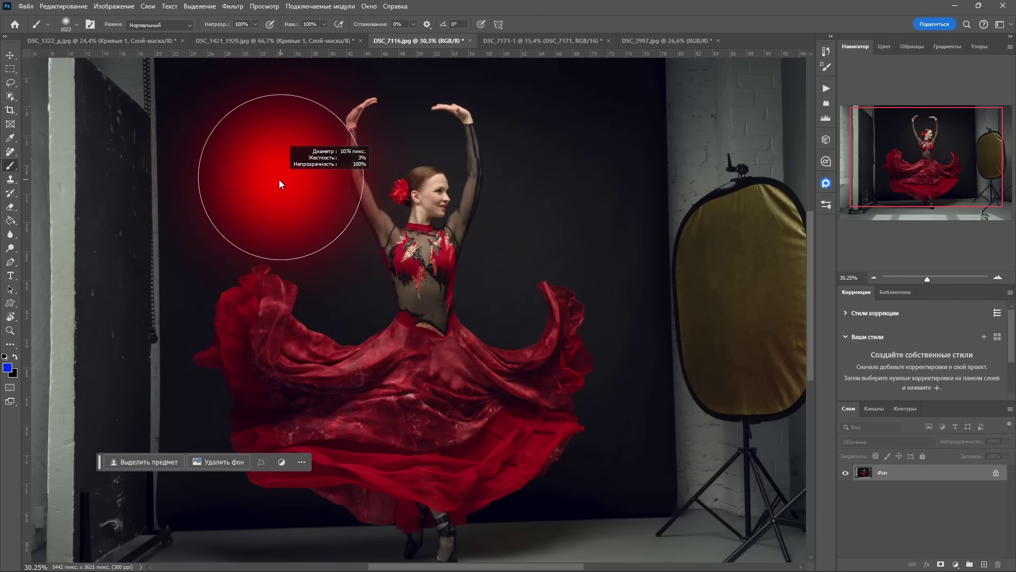
drag(280, 184, 275, 187)
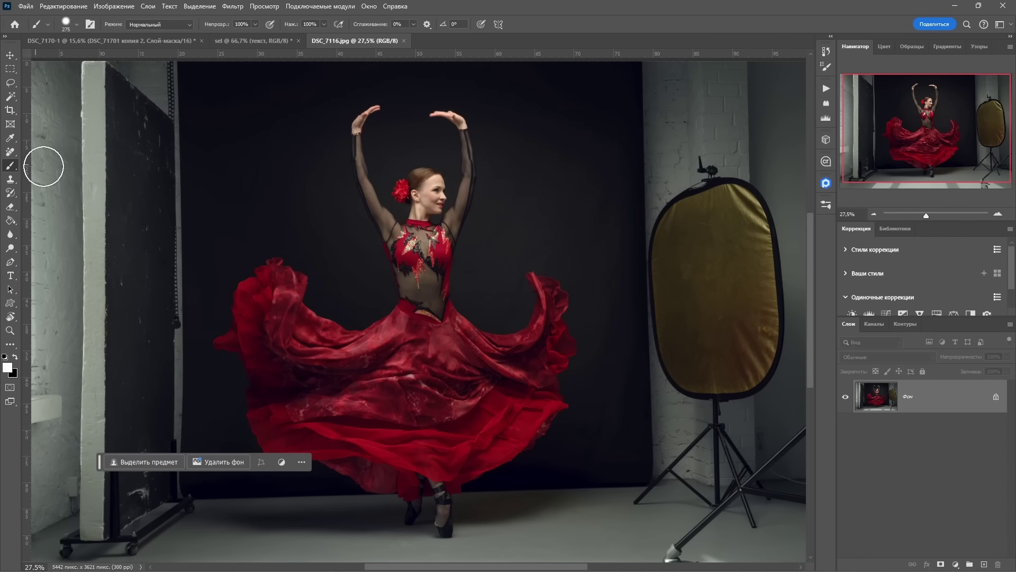
right_click(297, 170)
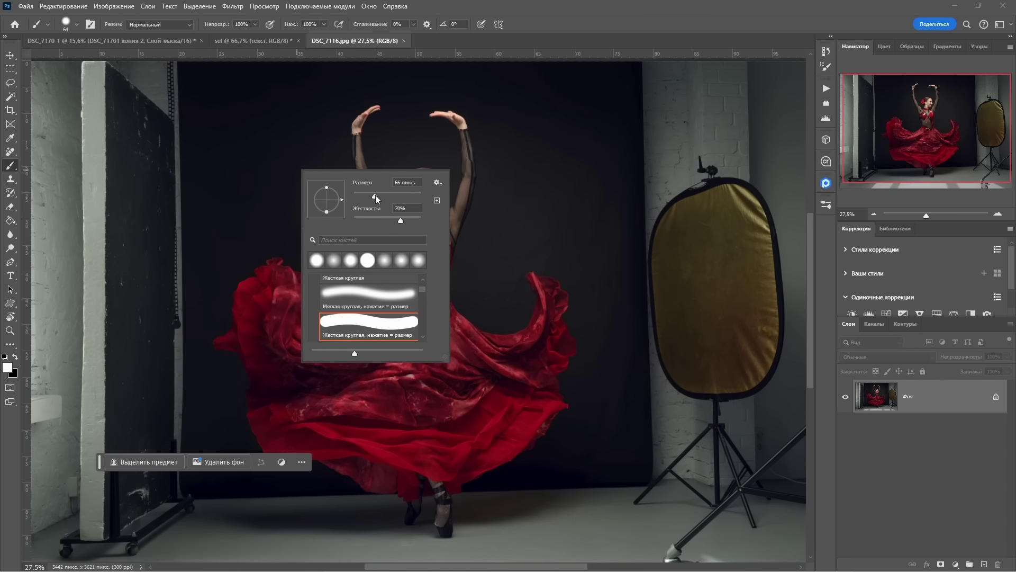
drag(389, 221, 382, 221)
right_click(511, 155)
drag(617, 181, 625, 206)
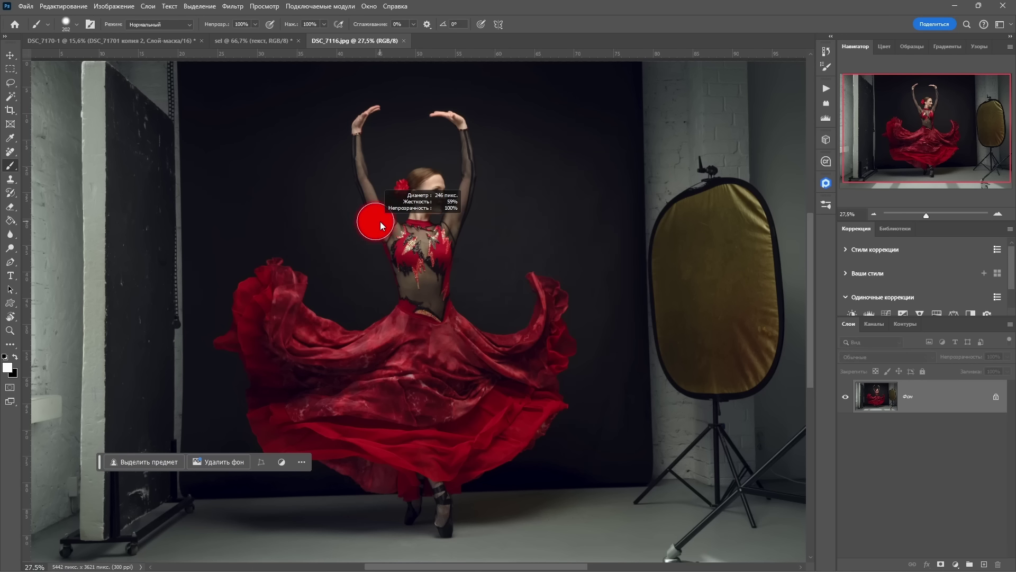
right_click(340, 214)
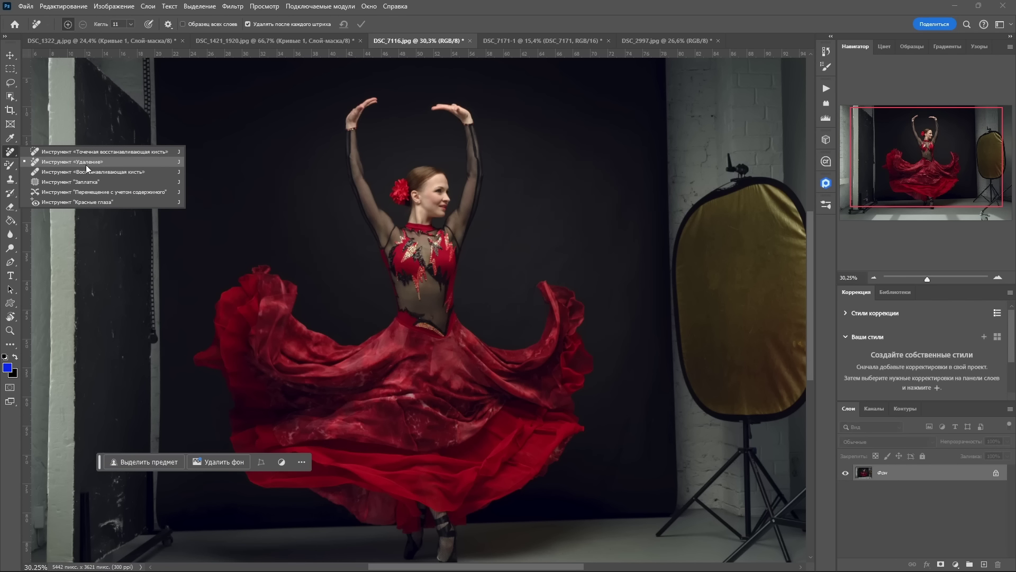
Reselect the regular Brush and set it to about 873 px with 0% hardness
click(10, 165)
right_click(10, 165)
click(48, 165)
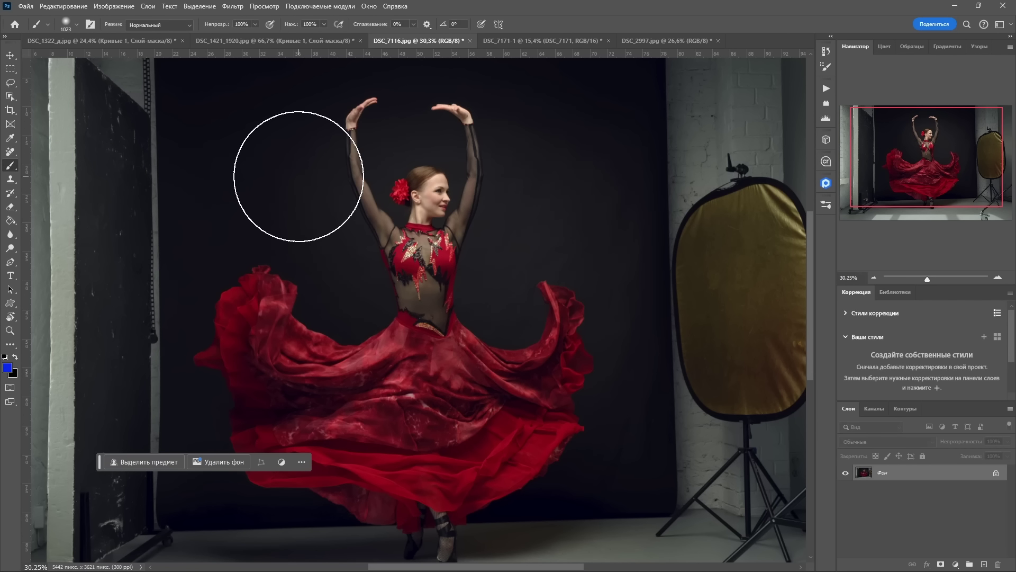
right_click(297, 174)
drag(281, 183, 292, 179)
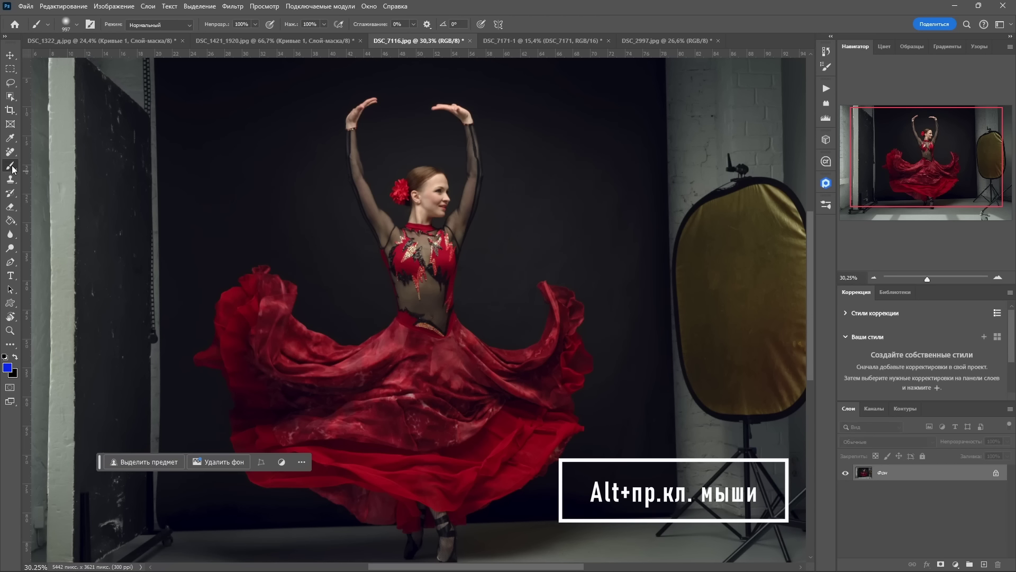
mouse_move(271, 165)
mouse_down()
mouse_move(251, 187)
mouse_move(364, 194)
mouse_move(180, 192)
mouse_move(359, 198)
mouse_move(250, 198)
mouse_up()
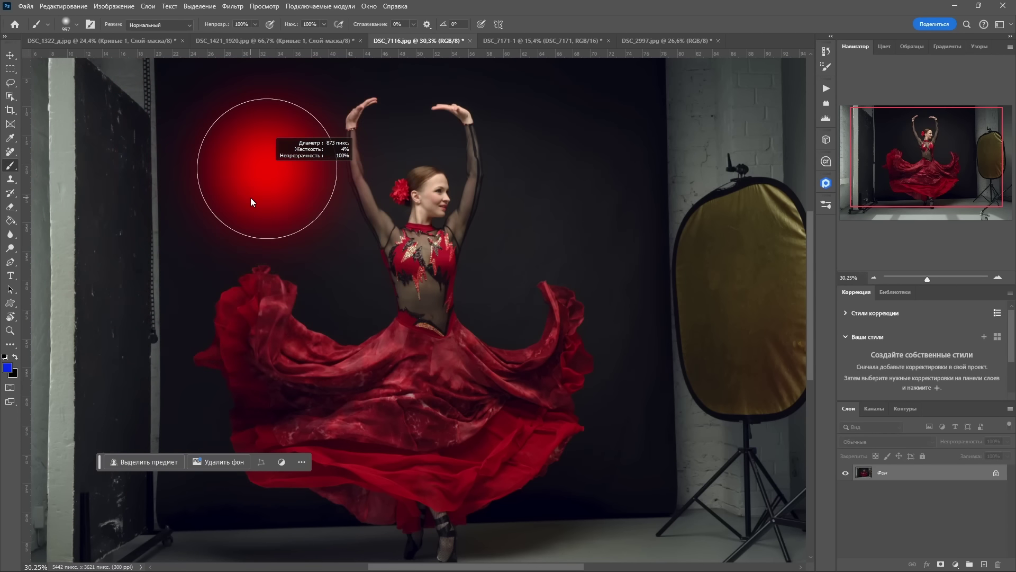
drag(293, 301, 298, 257)
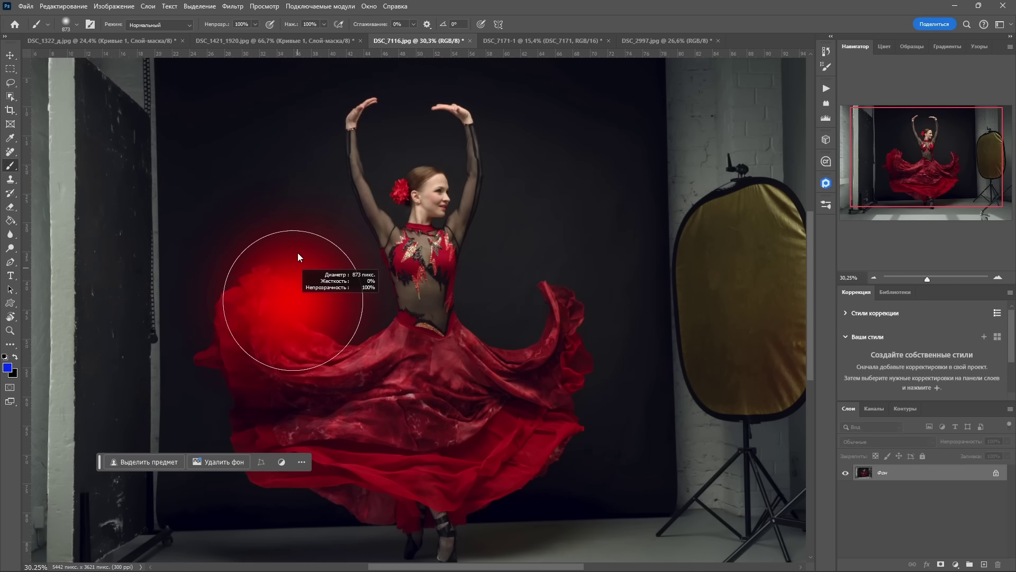
mouse_move(297, 138)
mouse_down()
mouse_move(306, 273)
mouse_move(294, 408)
mouse_move(306, 134)
mouse_move(290, 402)
mouse_move(295, 162)
mouse_move(286, 400)
mouse_move(291, 180)
mouse_up()
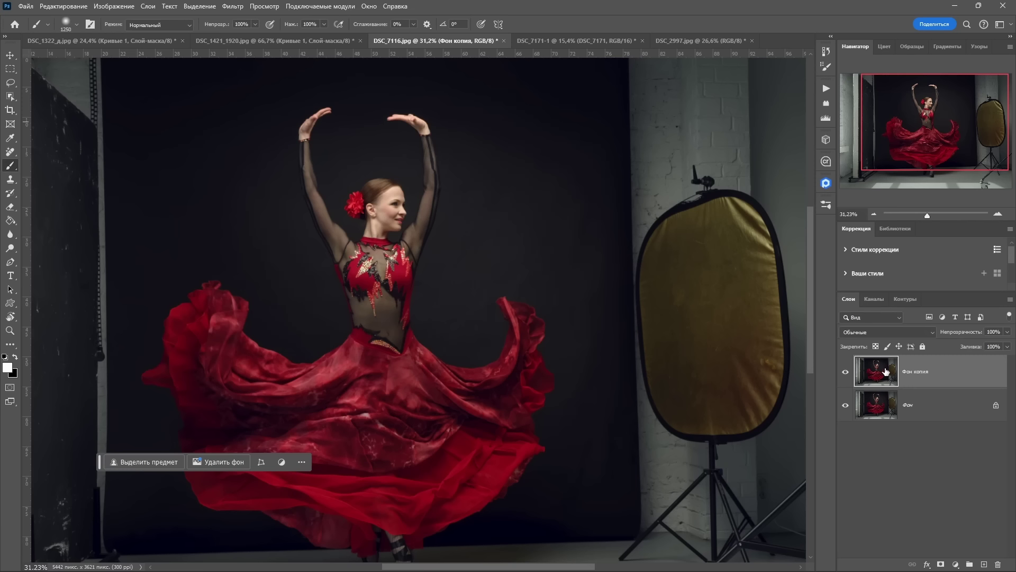
Set the quick-export preferences to JPG at quality 7, then open Export As for Фон копия
right_click(885, 371)
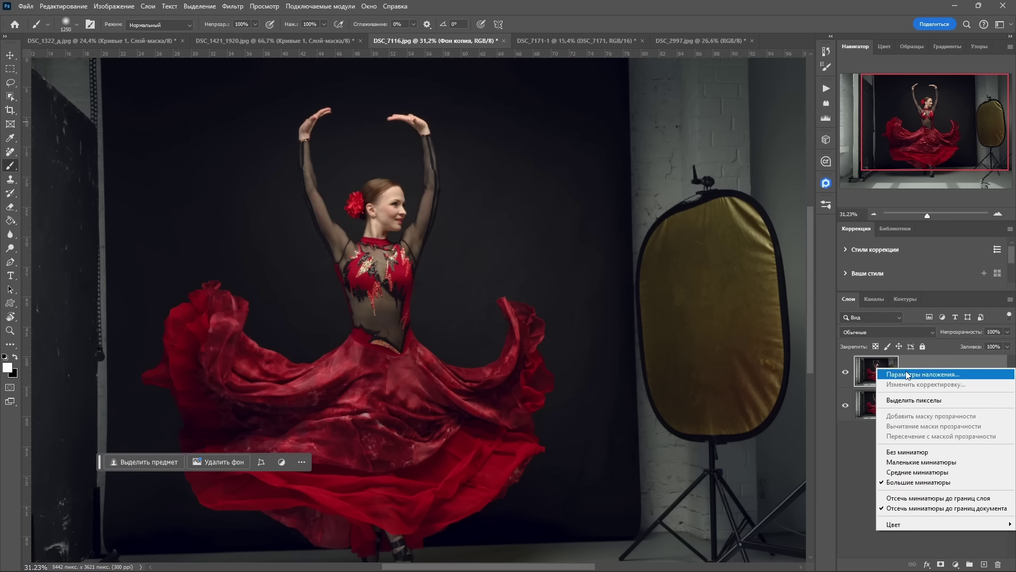
right_click(922, 370)
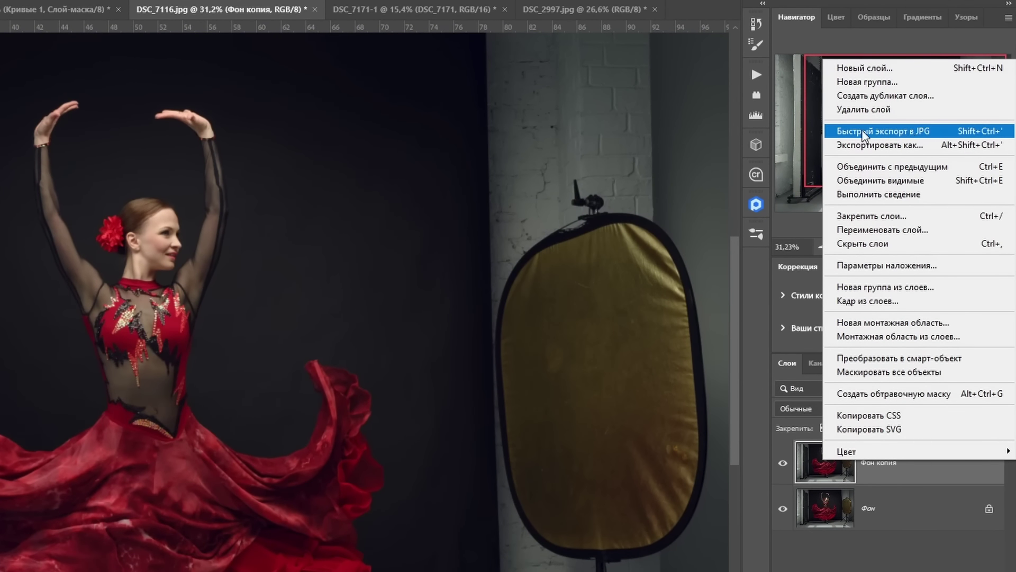
click(894, 132)
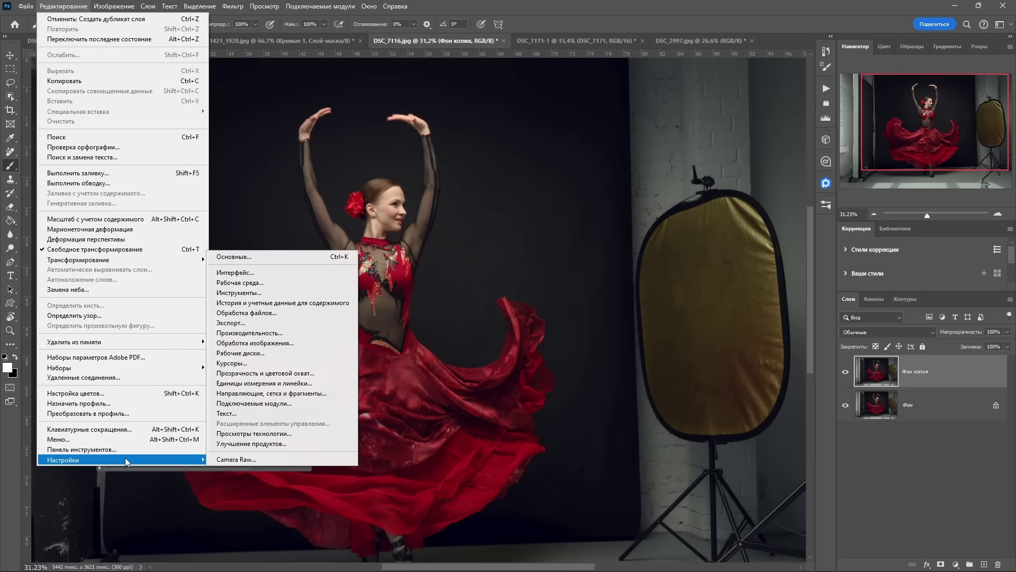
mouse_move(123, 459)
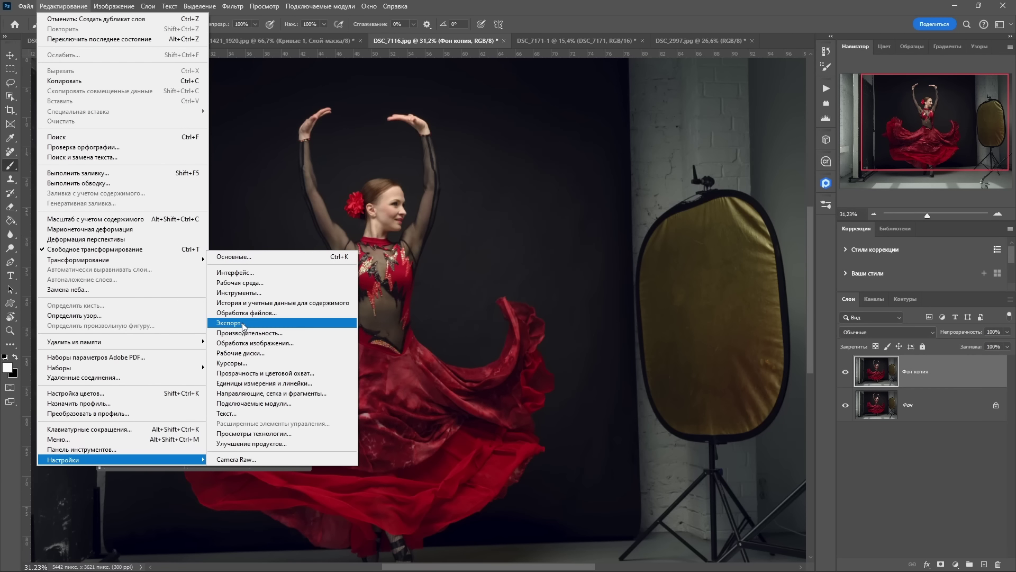
click(243, 324)
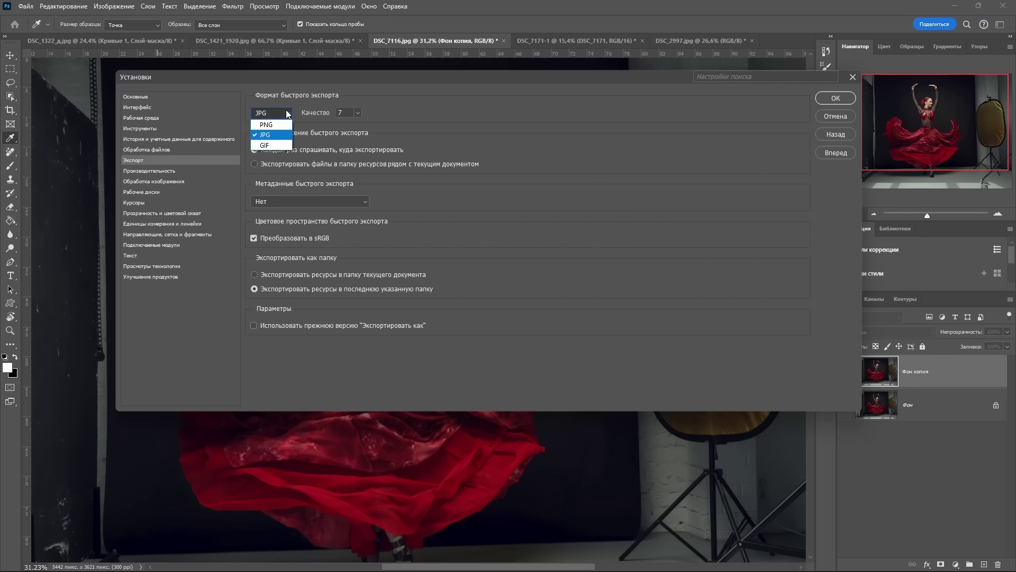
click(358, 113)
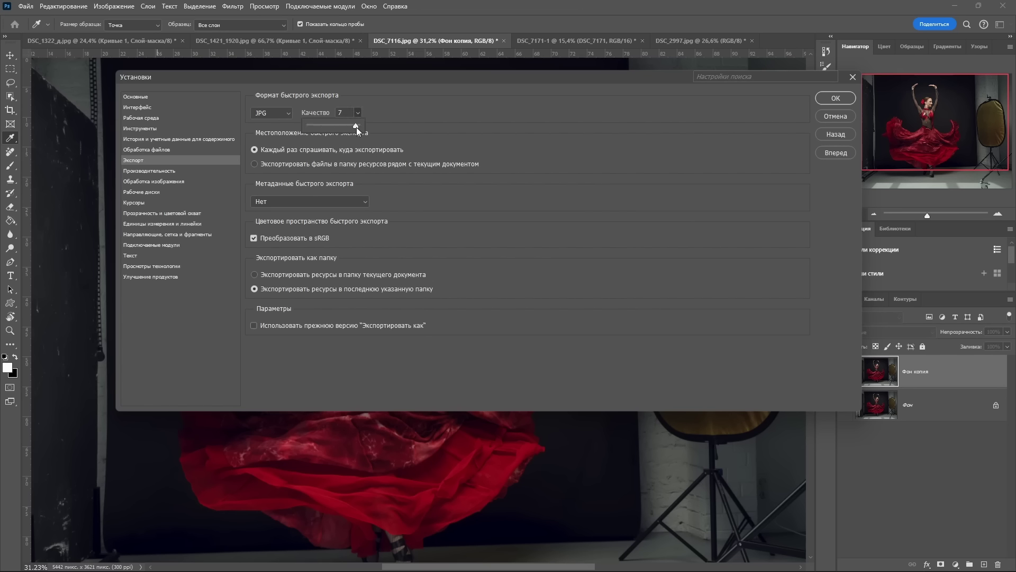
click(390, 114)
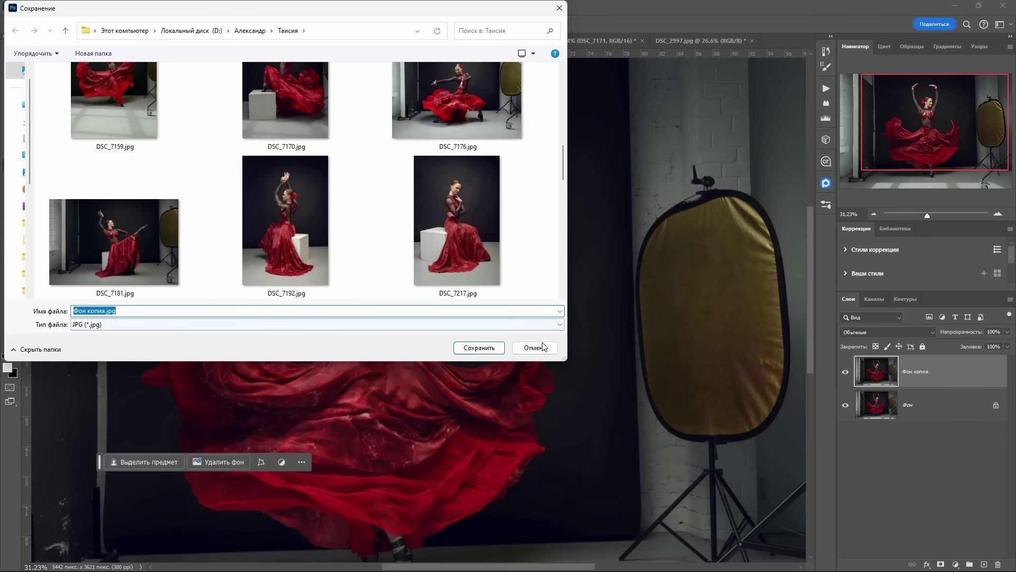
click(535, 347)
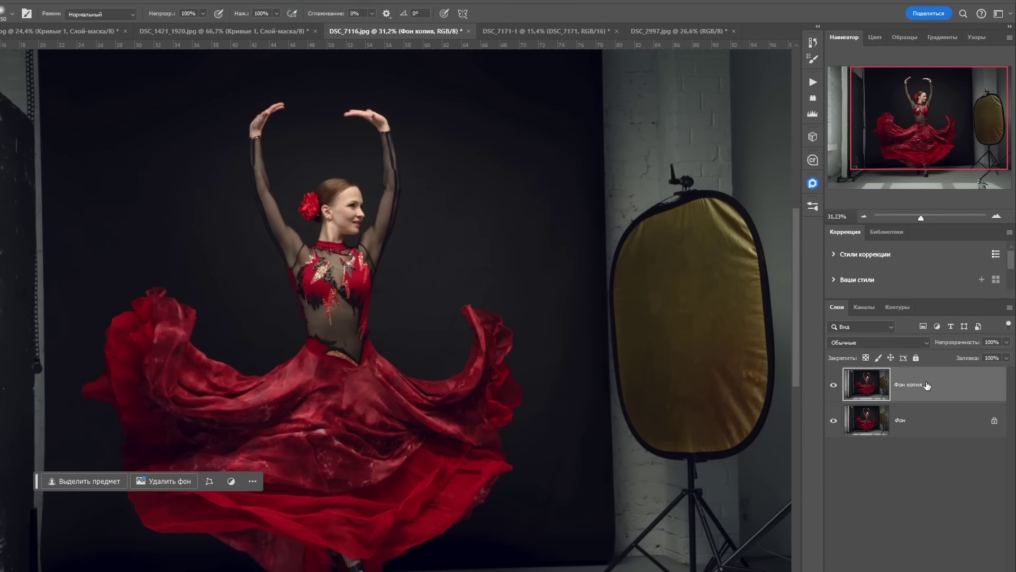
right_click(931, 369)
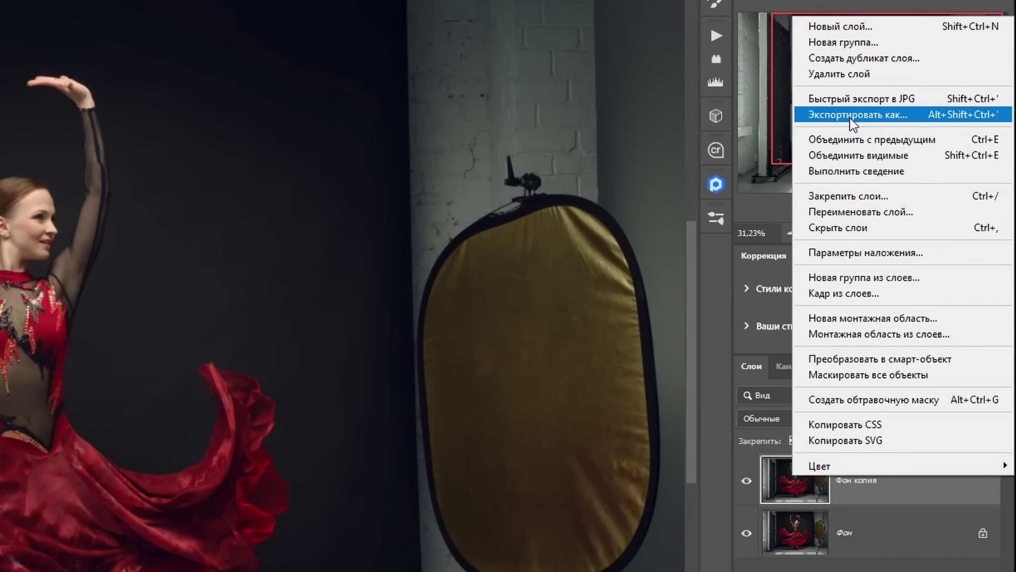
click(851, 119)
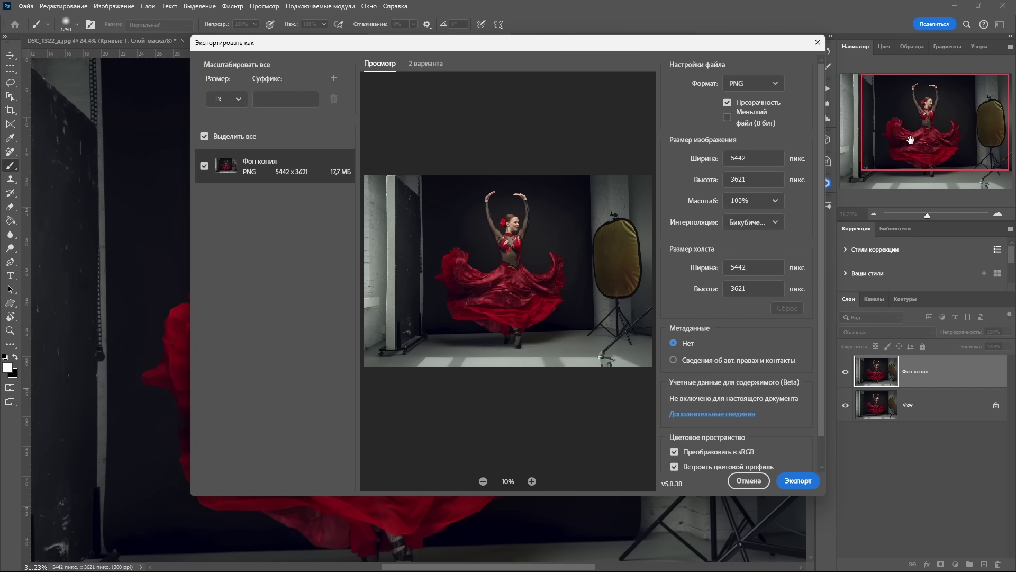
Change the Фон копия export format from PNG to JPG at quality 6, about 2.2 MB
click(776, 83)
click(751, 121)
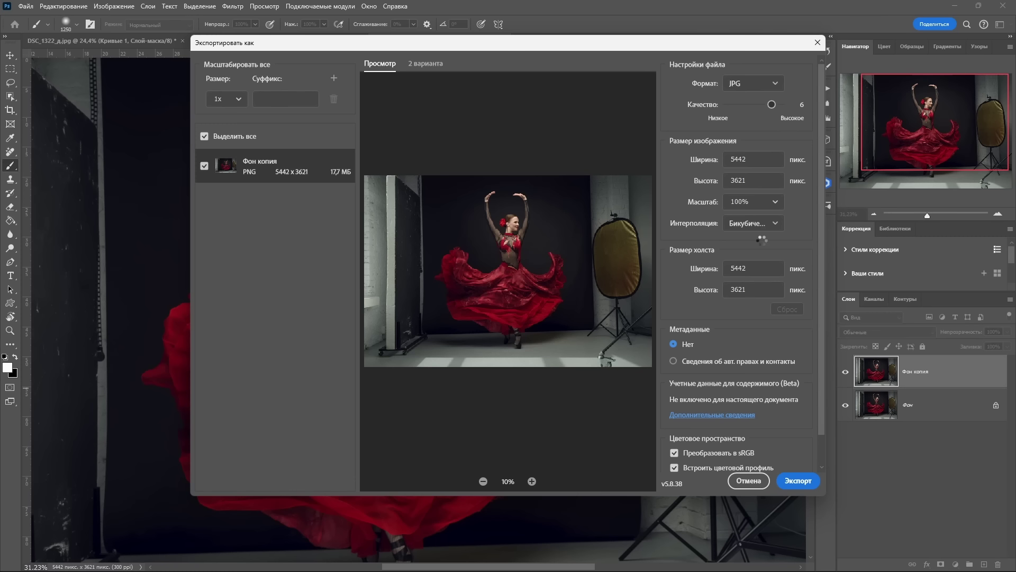
scroll(765, 262, down, 1)
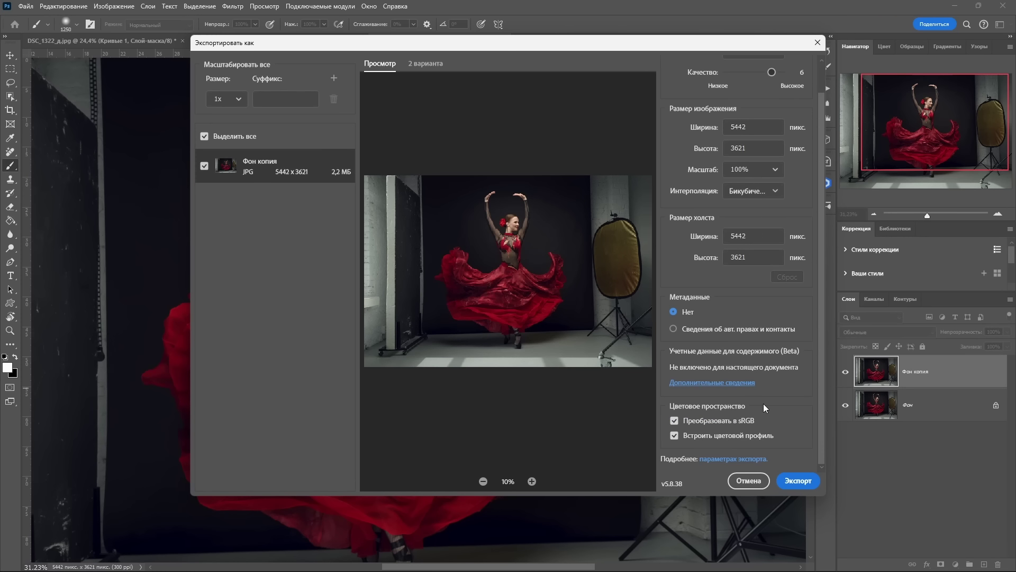
scroll(750, 398, up, 1)
scroll(749, 398, down, 1)
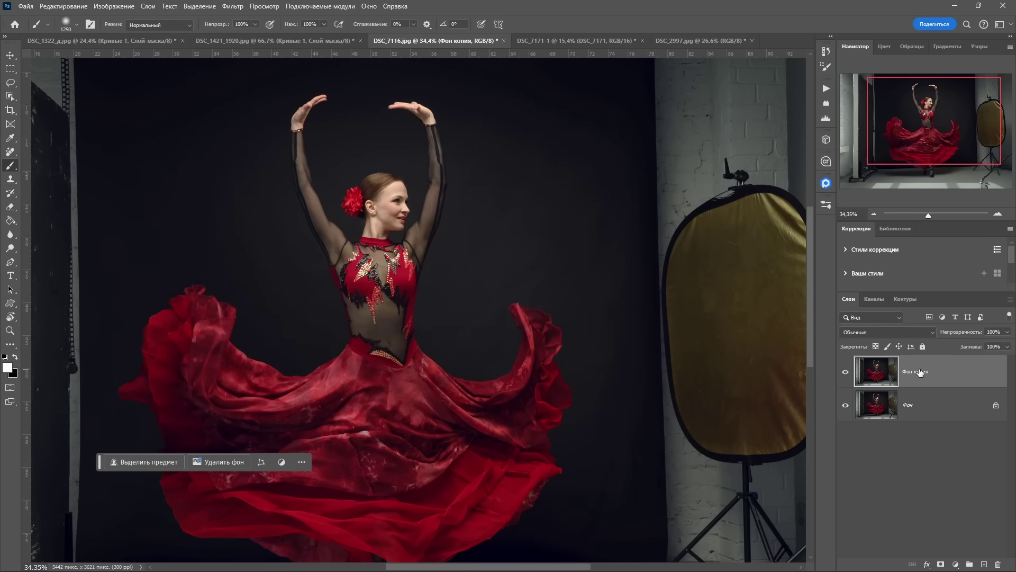
Apply Smart Sharpen to Фон копия with 303% amount and 0.6 px radius
click(233, 6)
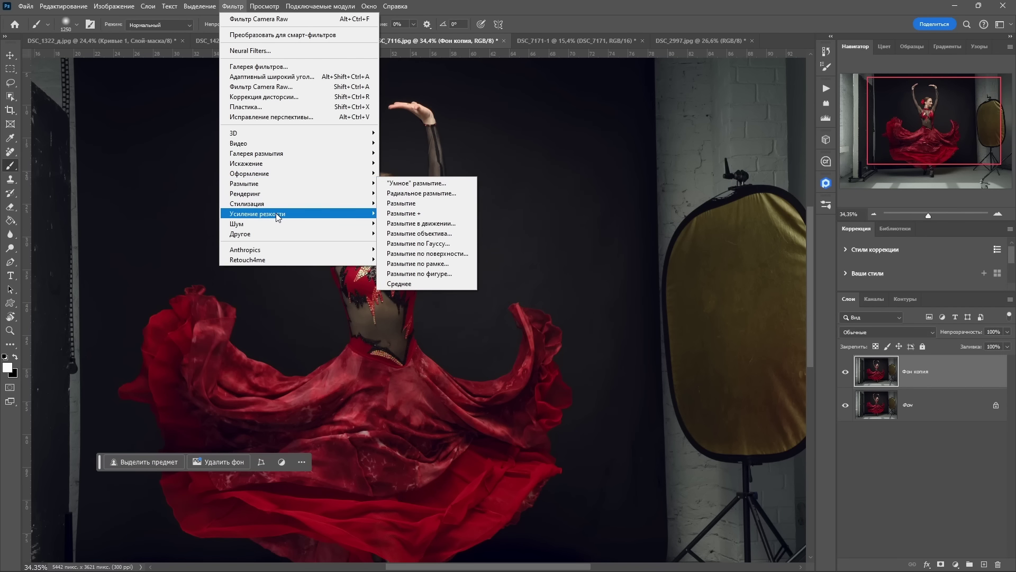
mouse_move(262, 214)
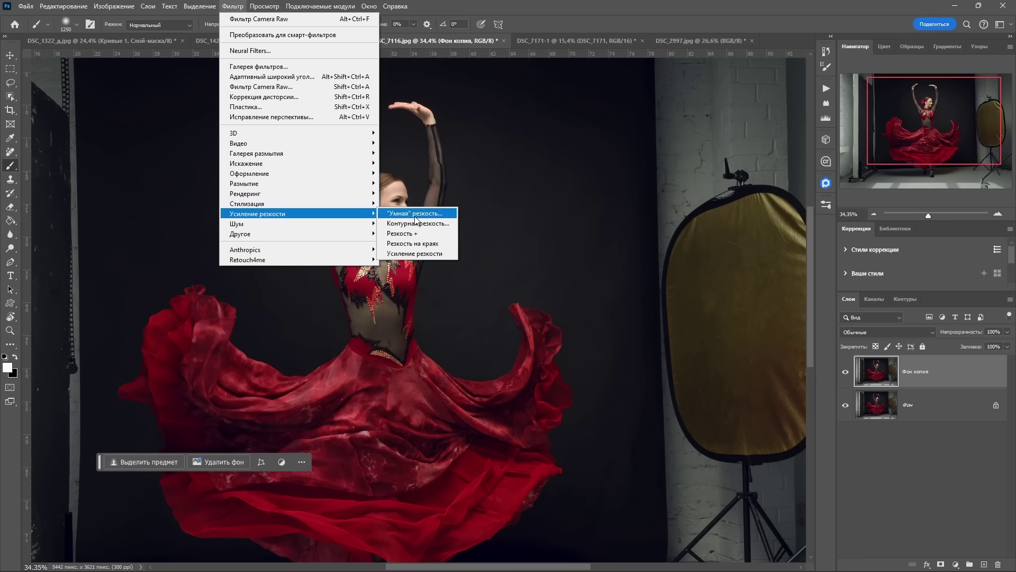
click(414, 214)
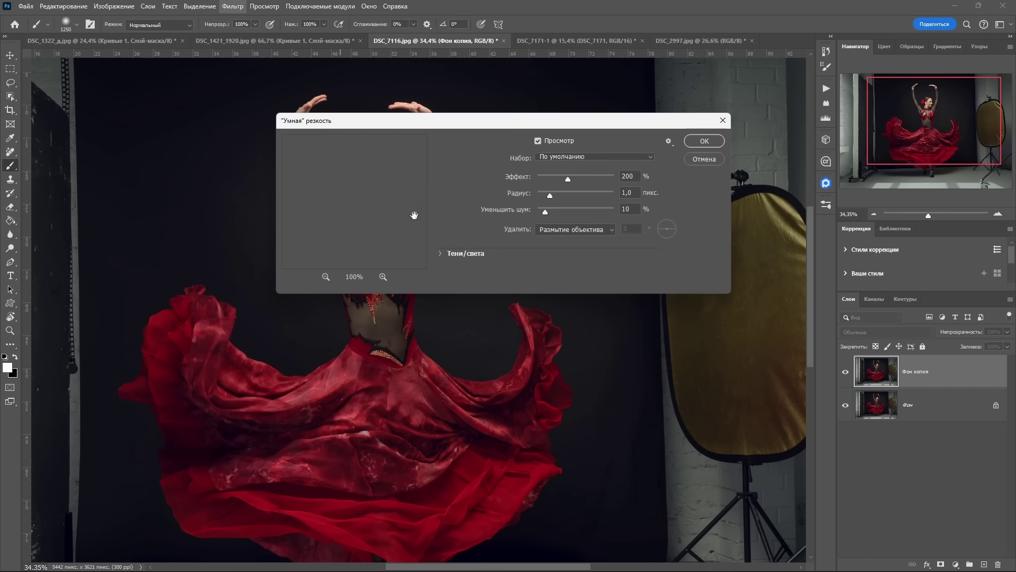
drag(484, 122, 570, 227)
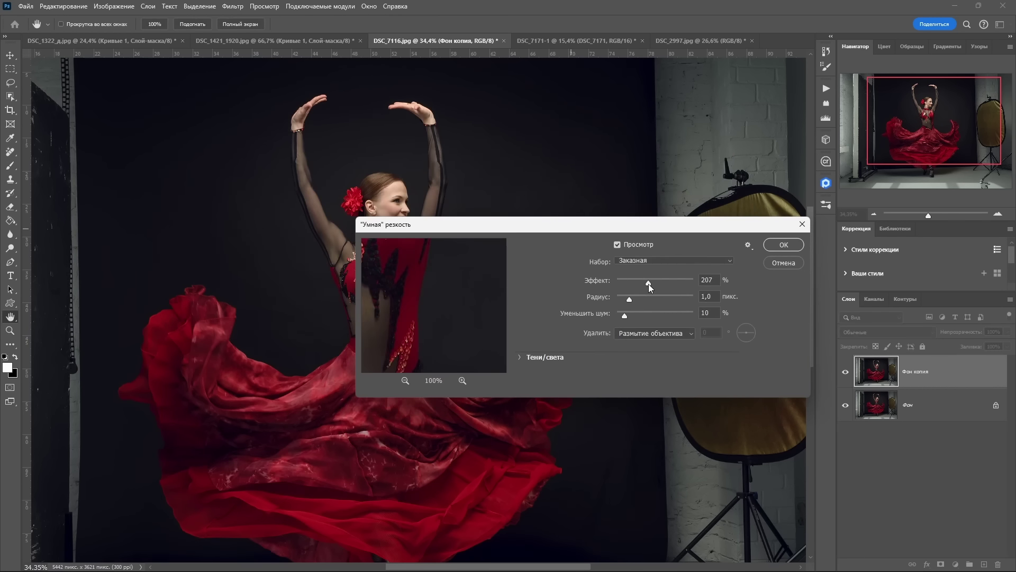
mouse_move(649, 284)
mouse_down()
mouse_move(670, 284)
mouse_move(623, 316)
mouse_move(624, 300)
mouse_up()
click(772, 245)
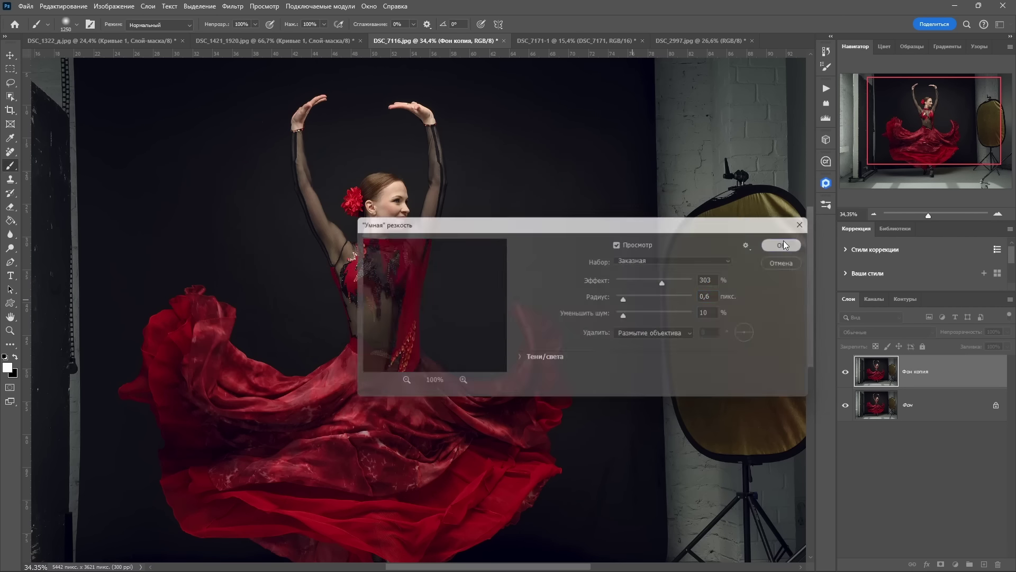
scroll(397, 198, up, 2)
scroll(442, 250, down, 1)
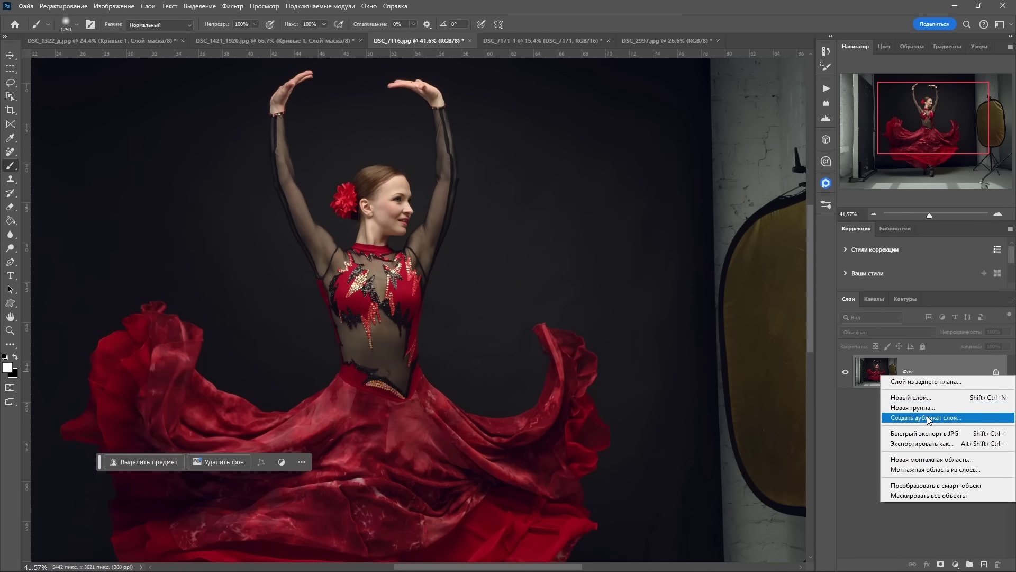
Duplicate the Фон layer and convert the copy into a smart object
click(926, 418)
click(447, 302)
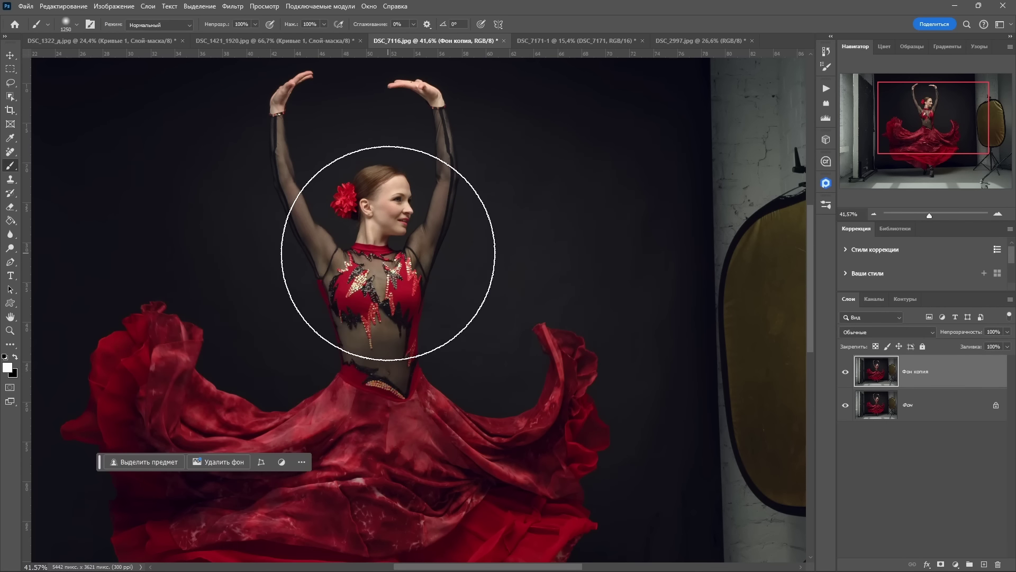
right_click(913, 372)
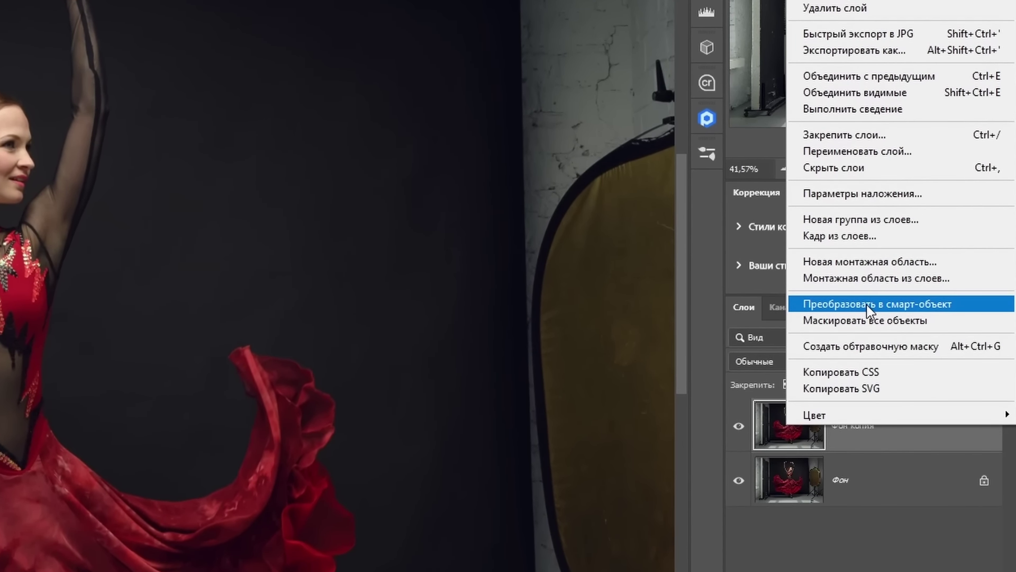
click(867, 305)
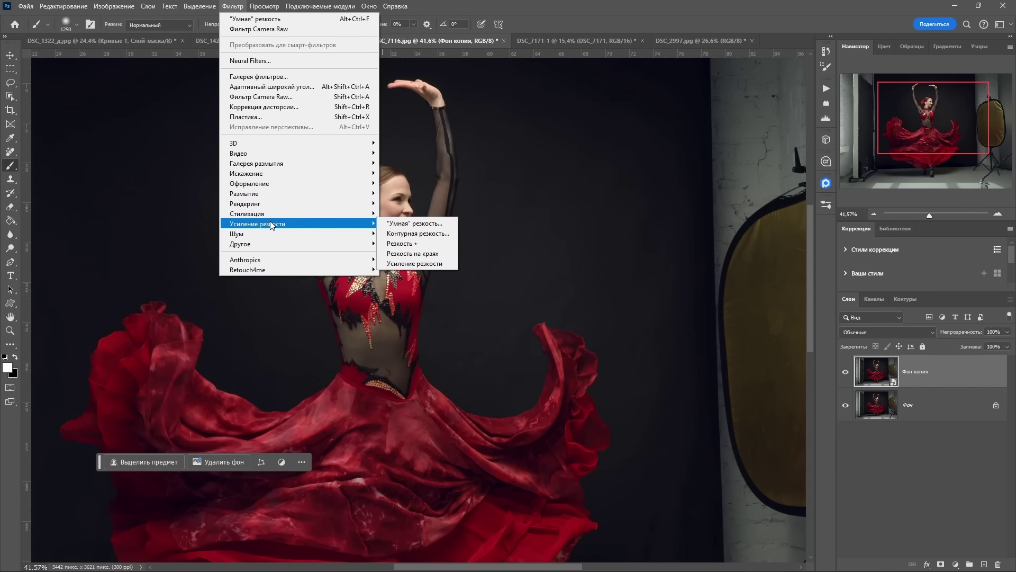
Add Smart Sharpen as a smart filter on the copy and review its settings
click(400, 225)
drag(516, 226, 507, 267)
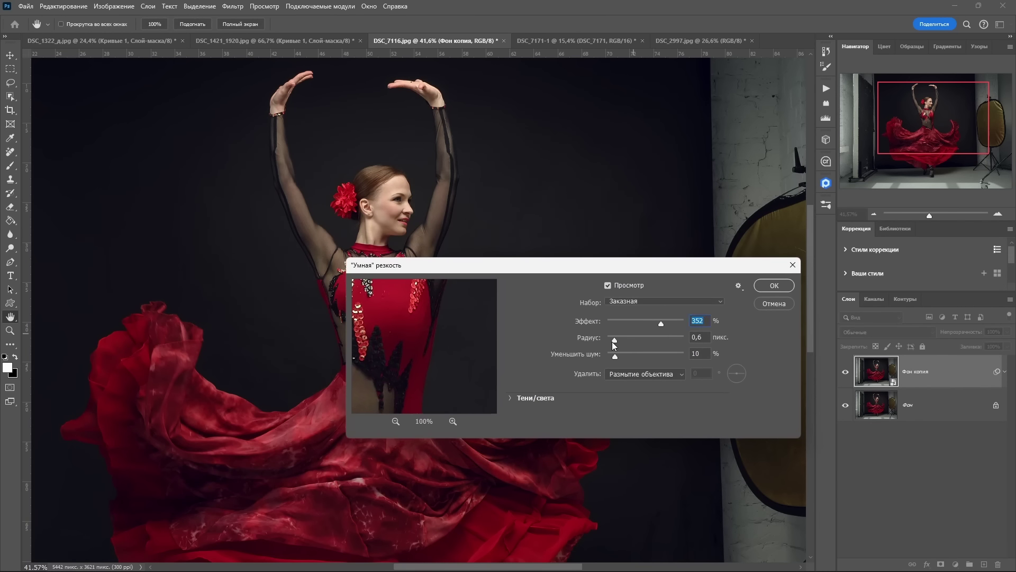
key(Return)
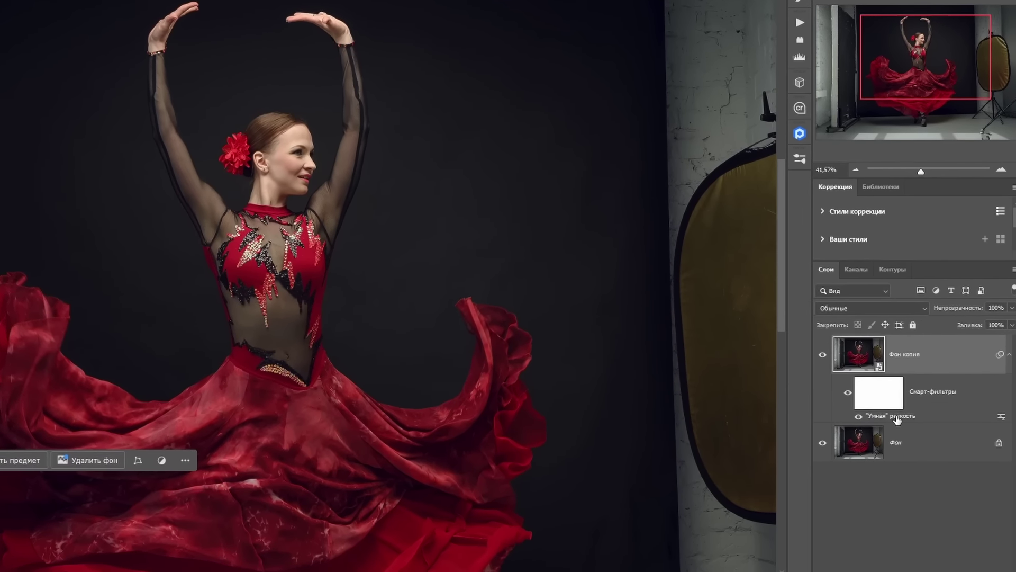
double_click(913, 425)
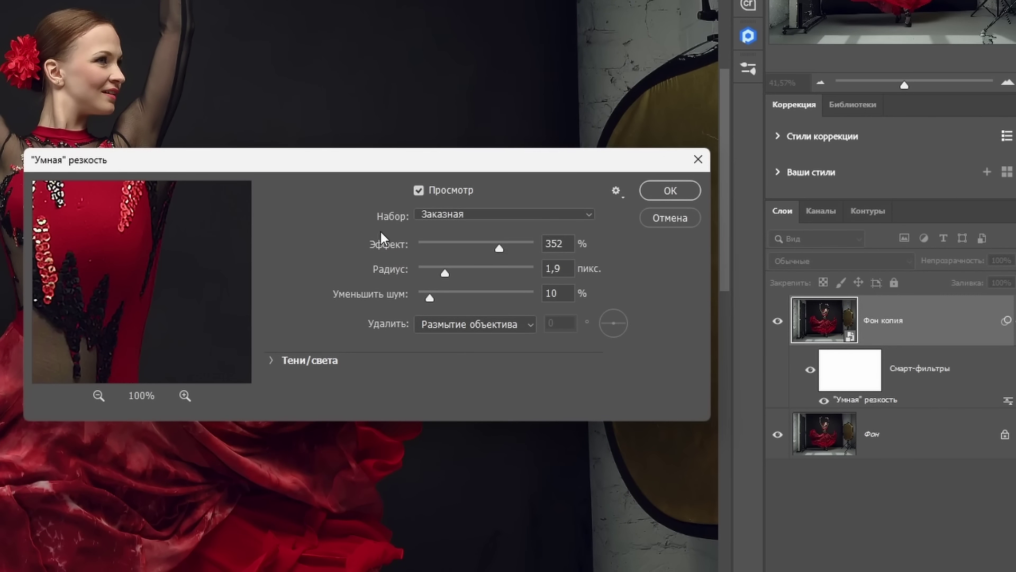
click(663, 216)
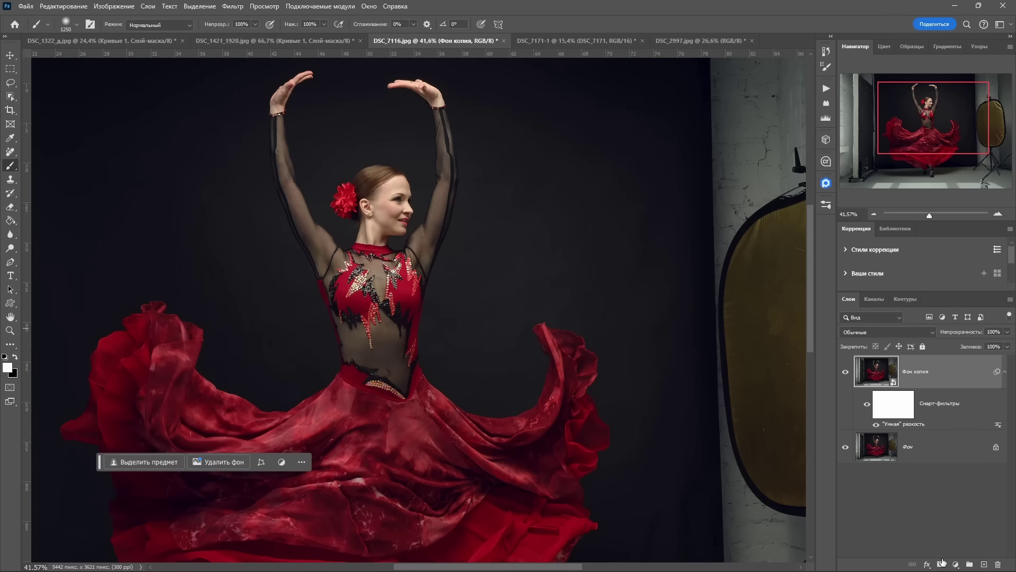
Add a Select Subject layer mask to the sharpened Фон копия layer
click(941, 564)
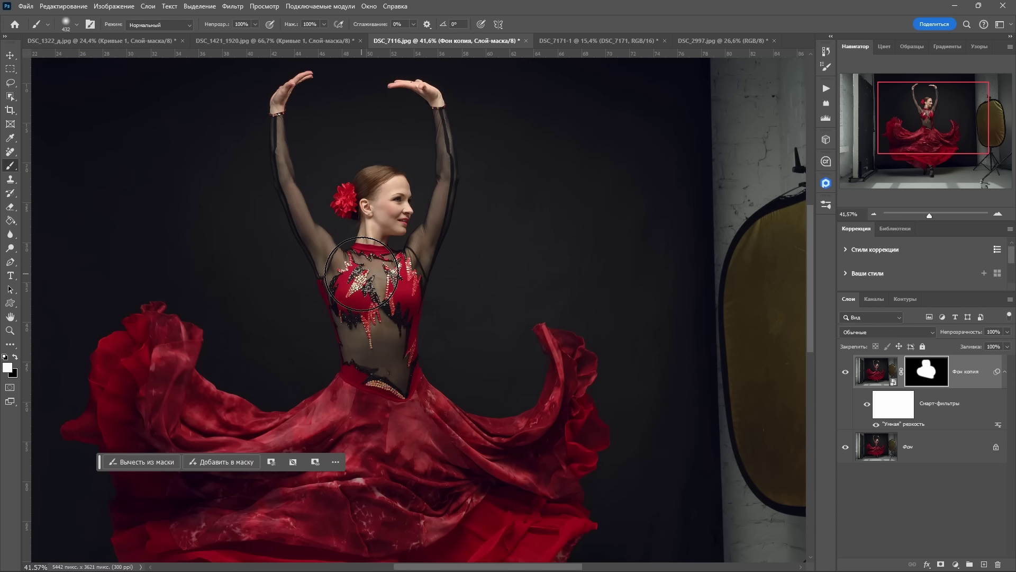
scroll(361, 270, down, 1)
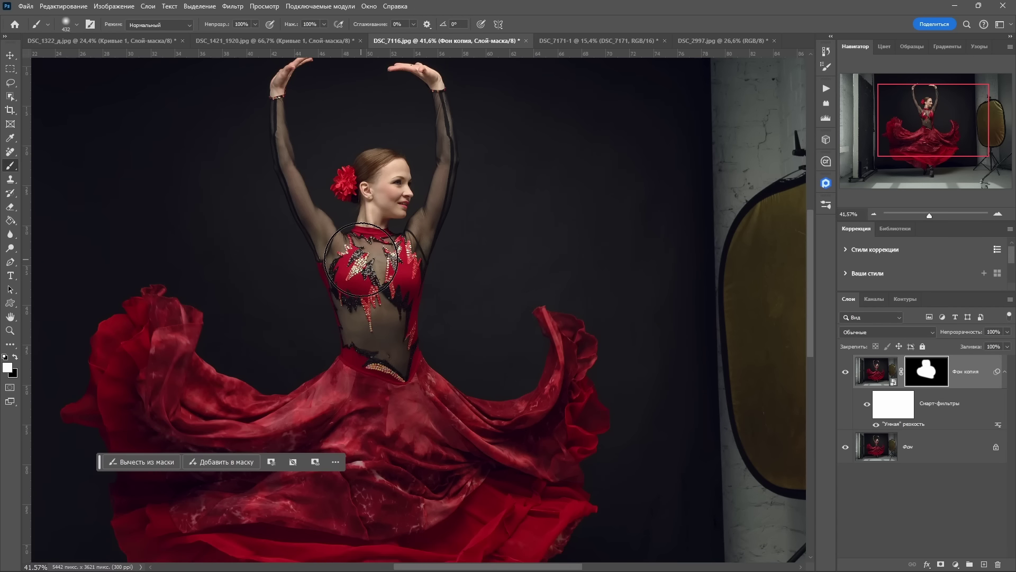
scroll(361, 262, down, 1)
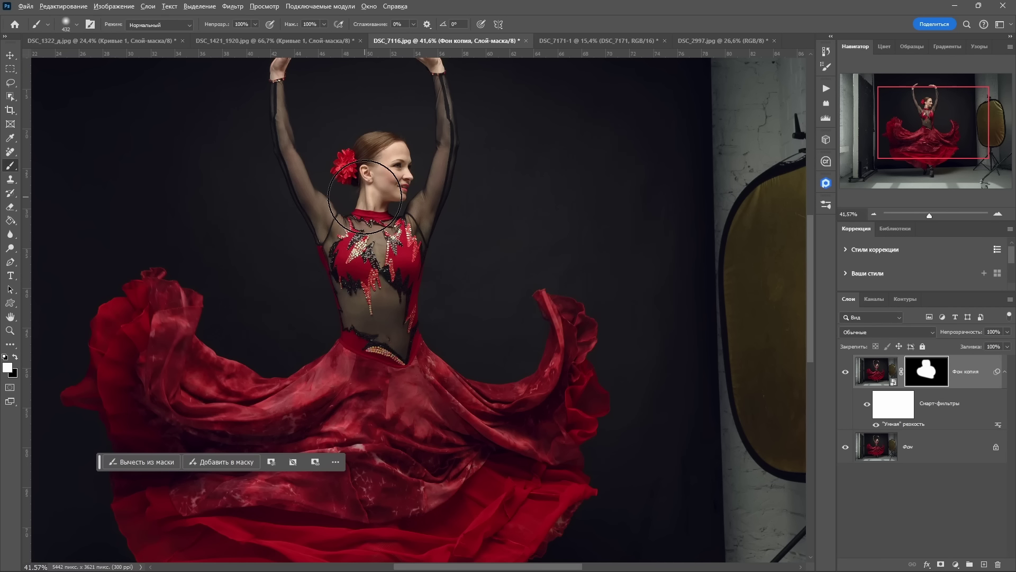
scroll(365, 197, down, 3)
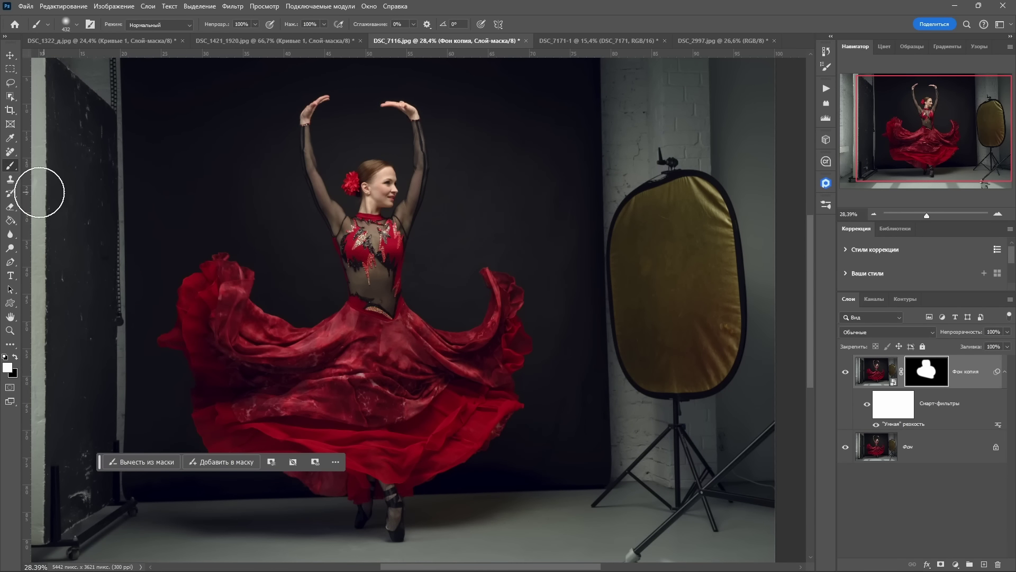
Paint the mask black over the skirt's left side, waist and raised arms, then show Channels
click(15, 359)
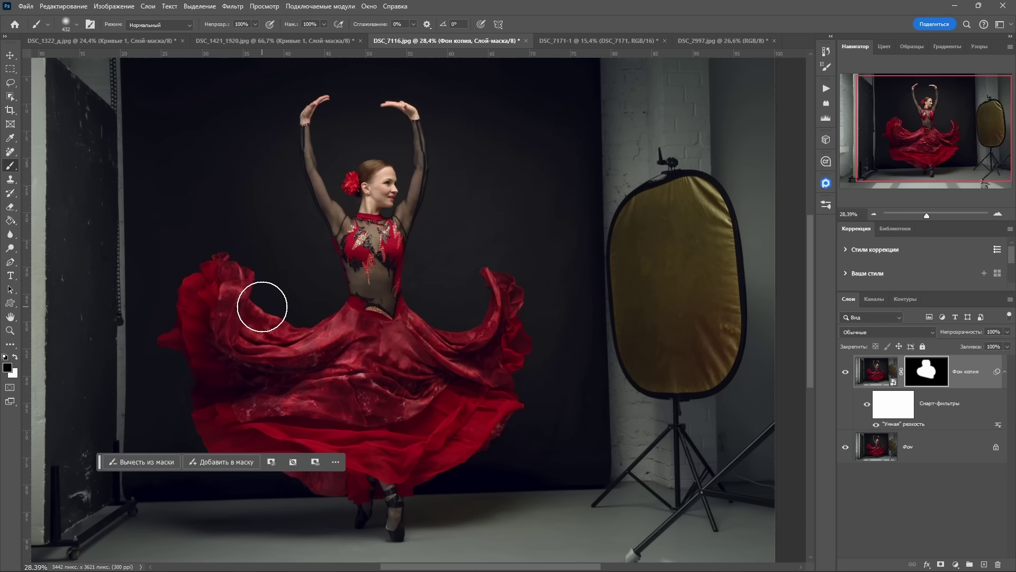
drag(309, 267, 446, 265)
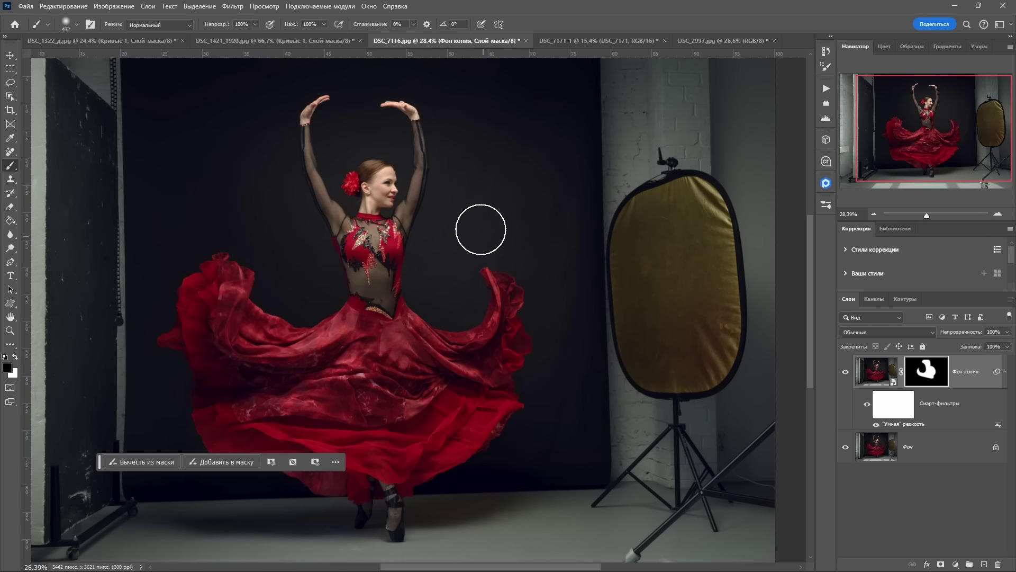
drag(440, 320, 442, 281)
mouse_move(451, 184)
mouse_down()
mouse_move(309, 124)
mouse_move(421, 107)
mouse_move(322, 152)
mouse_move(422, 124)
mouse_up()
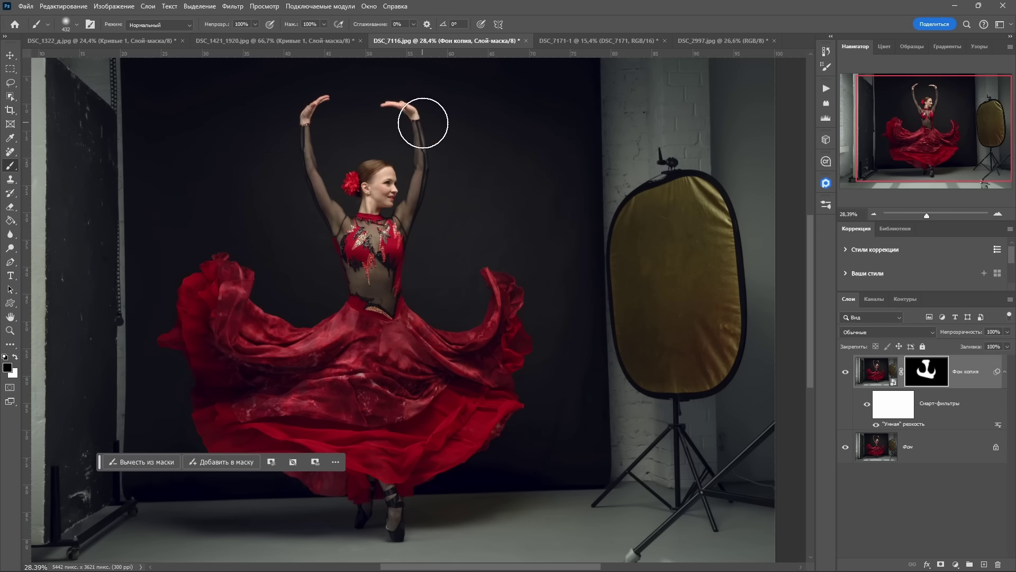
click(874, 298)
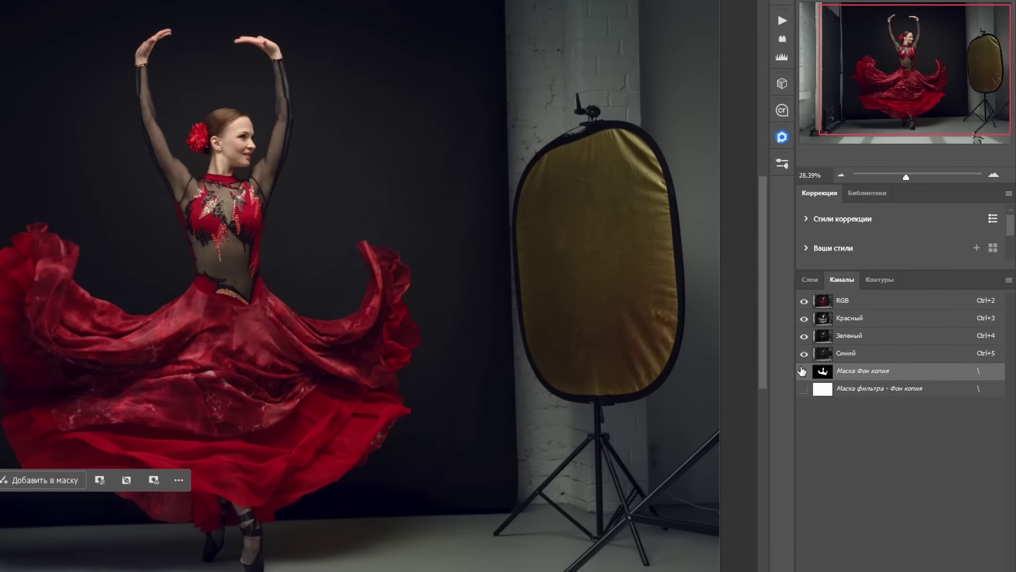
Show the mask as a red overlay and paint out both neck shadows with a 128 px brush
click(815, 371)
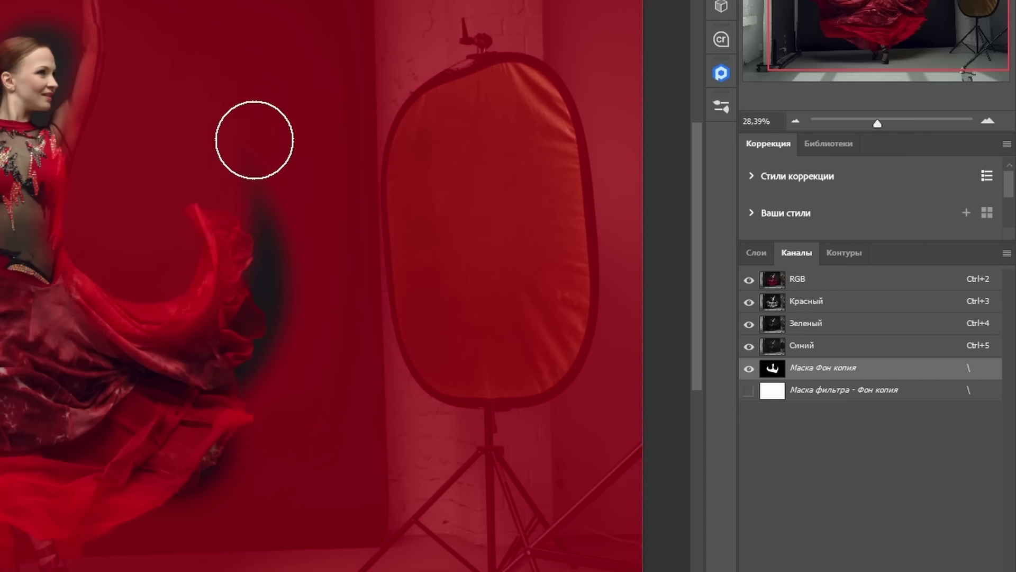
scroll(46, 6, up, 3)
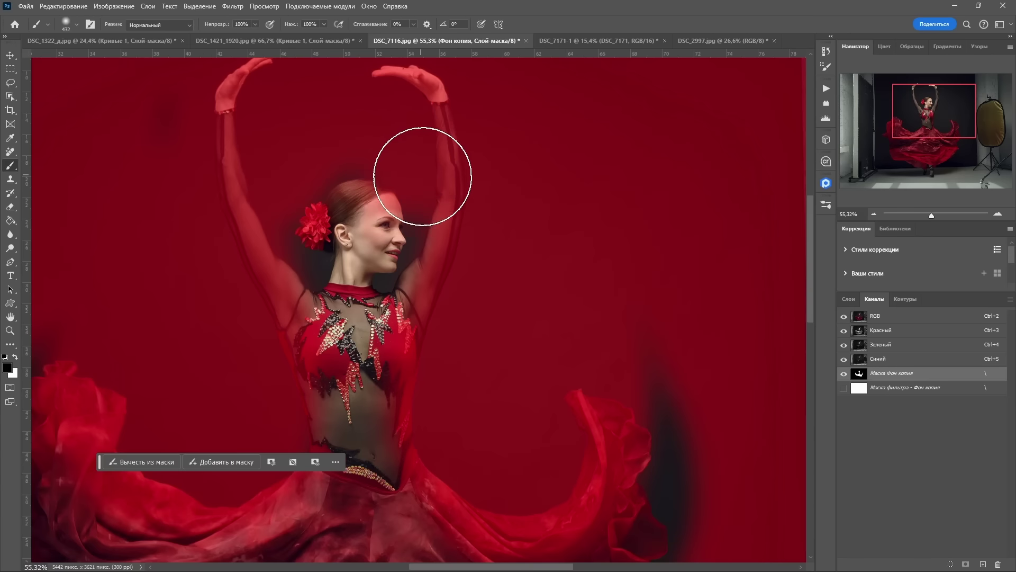
right_click(449, 178)
drag(414, 155, 365, 164)
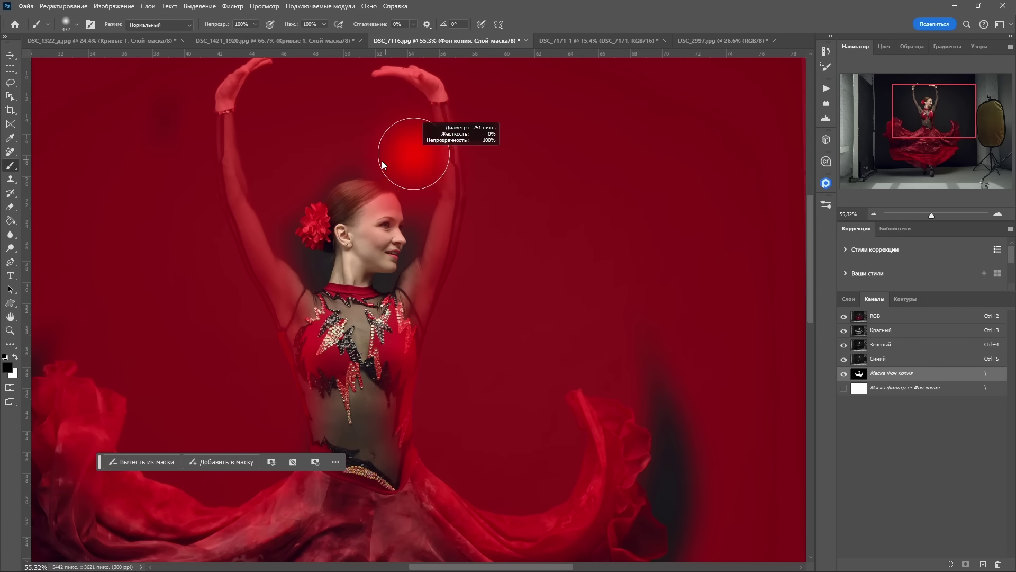
drag(306, 247, 318, 261)
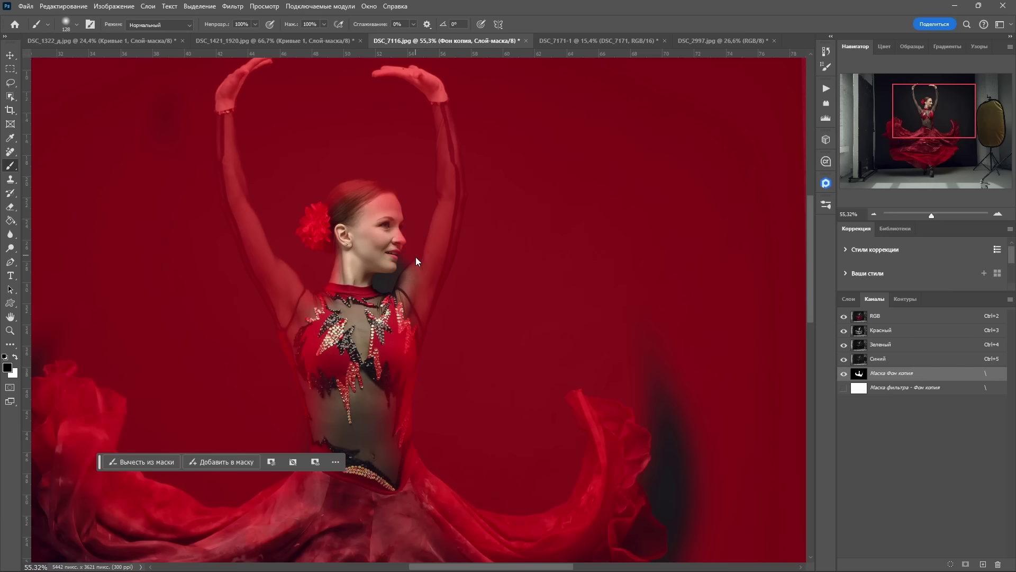
drag(416, 263, 400, 291)
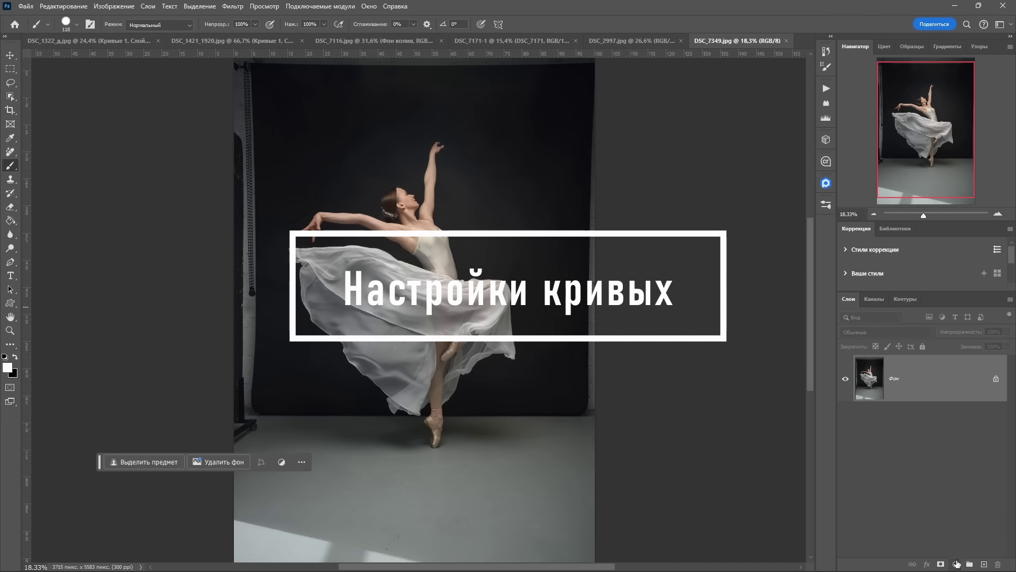
Add the Curves adjustment layer Кривые 1 above Фон and open its Properties flyout menu
click(955, 564)
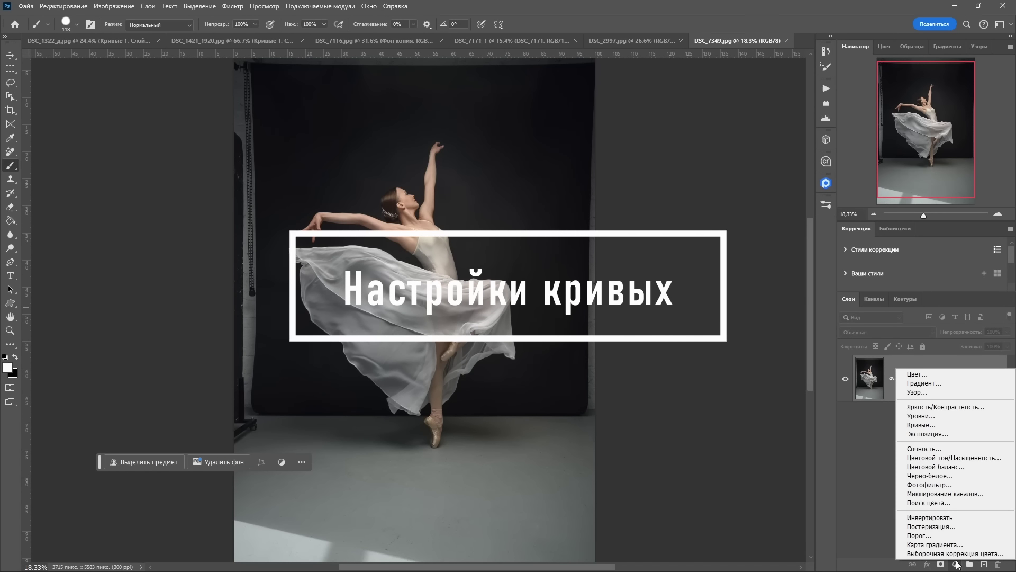
click(935, 428)
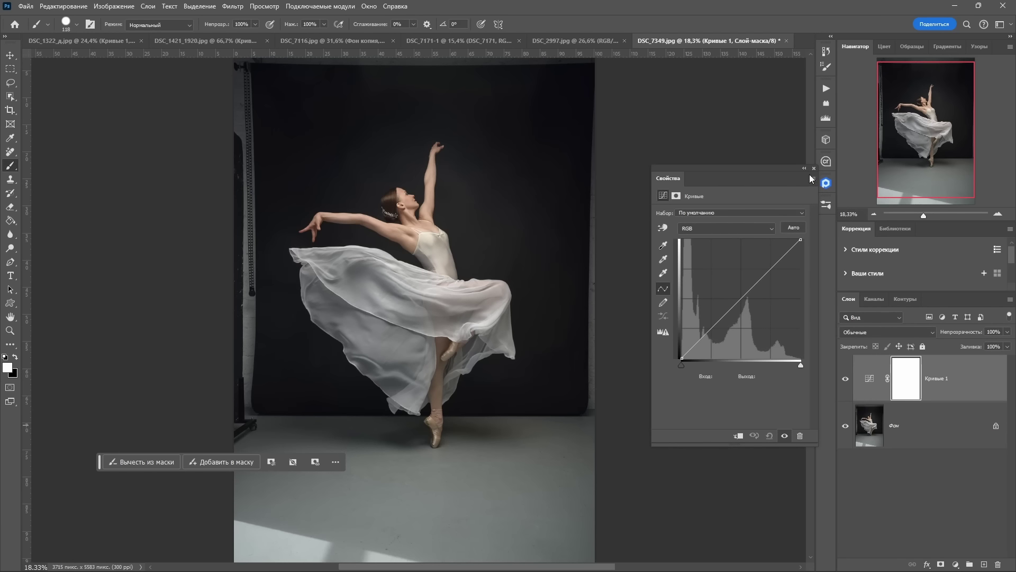
drag(812, 180, 753, 161)
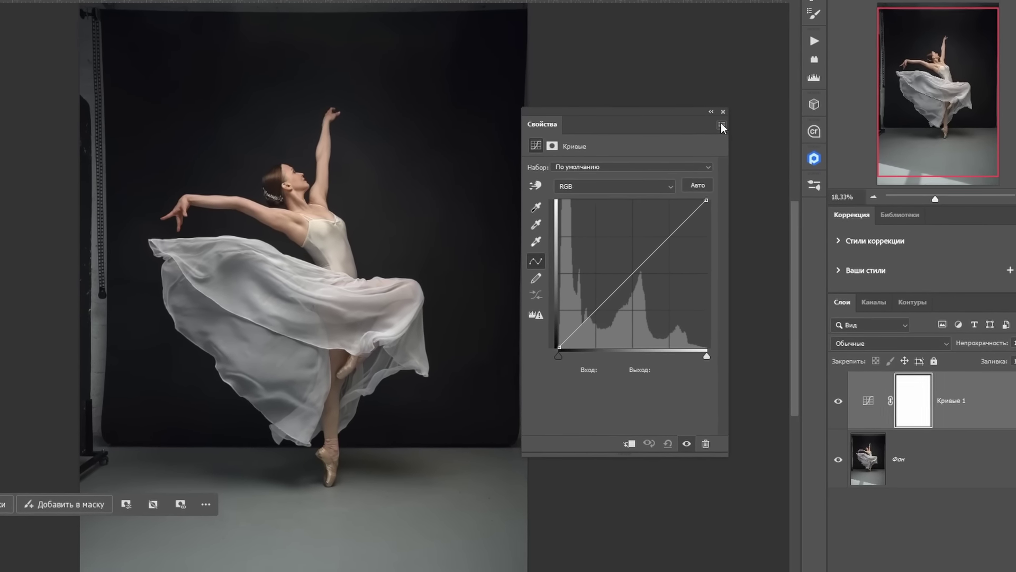
click(747, 152)
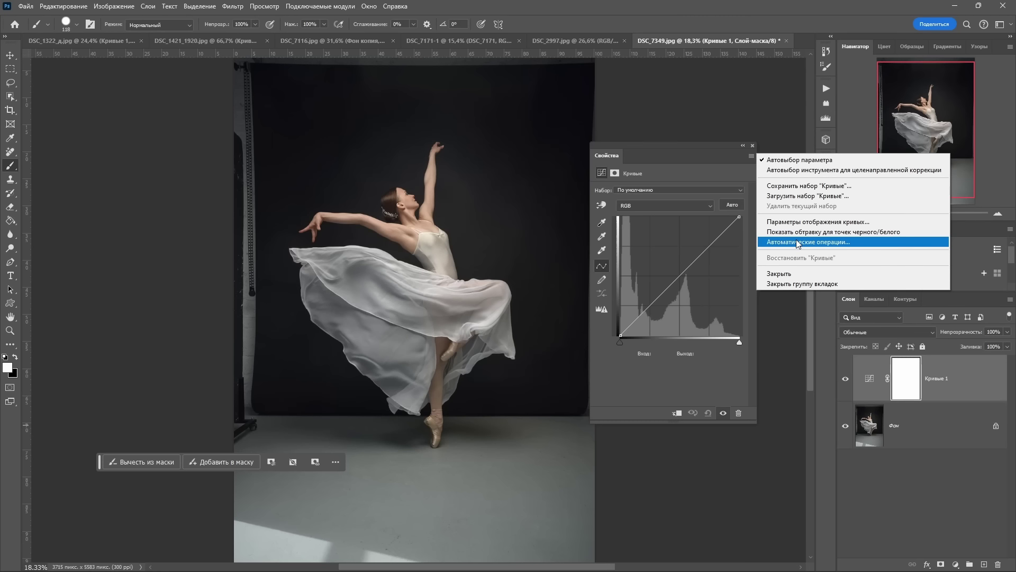
Compare Curves 1 auto algorithms, ending with Snap Neutral Midtones and Enhance Per Channel Contrast
click(796, 239)
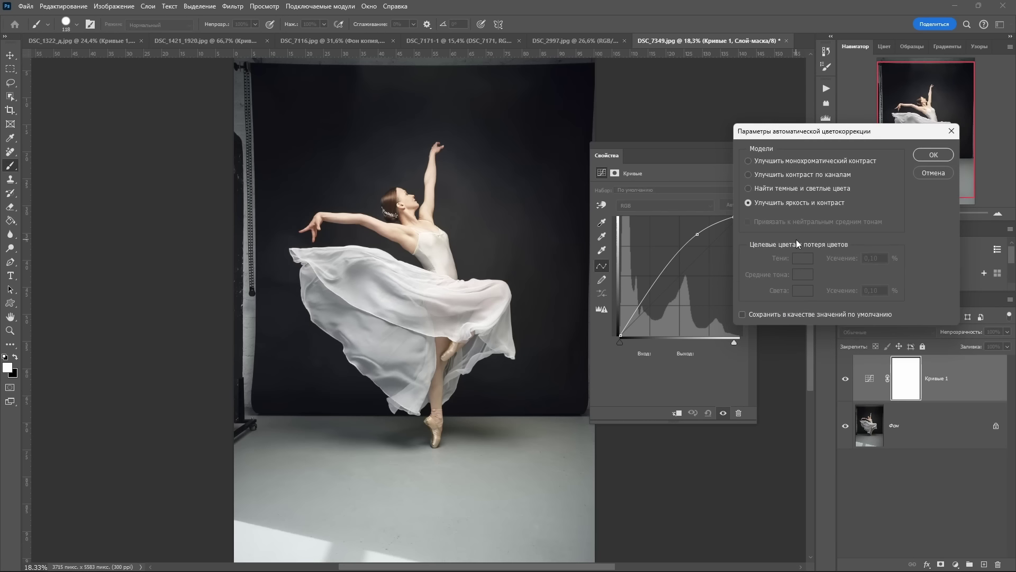
click(787, 160)
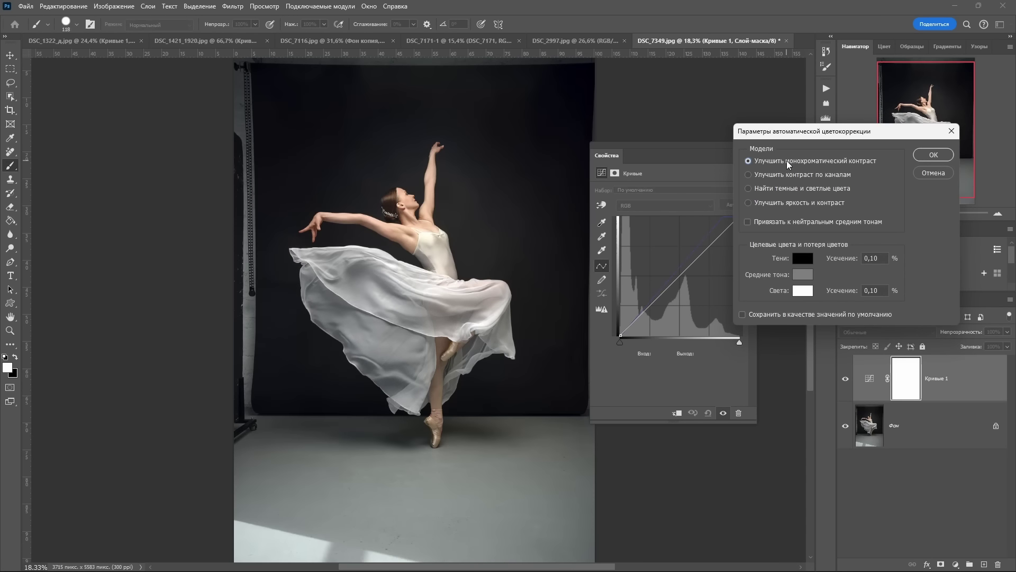
click(785, 186)
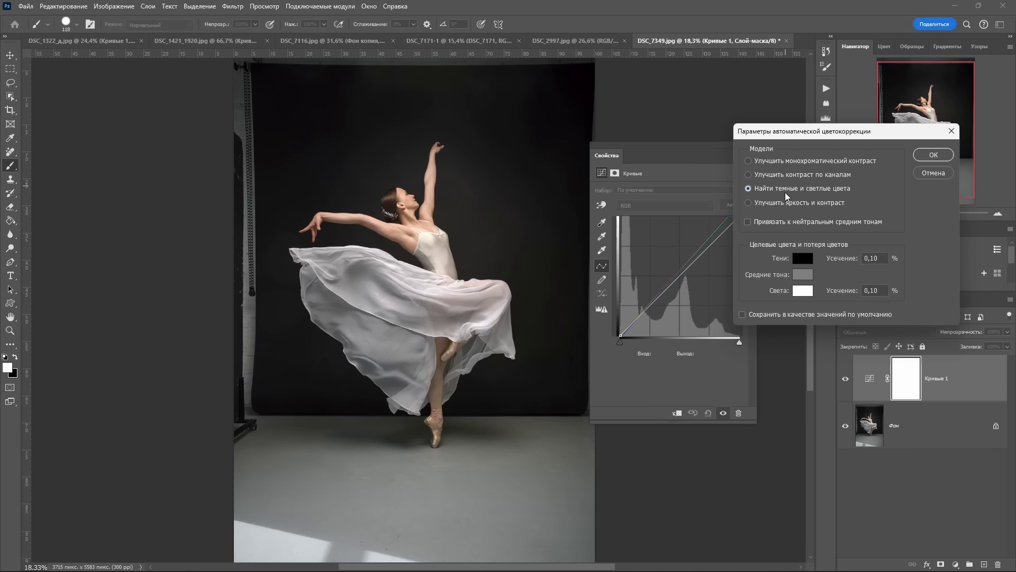
click(780, 202)
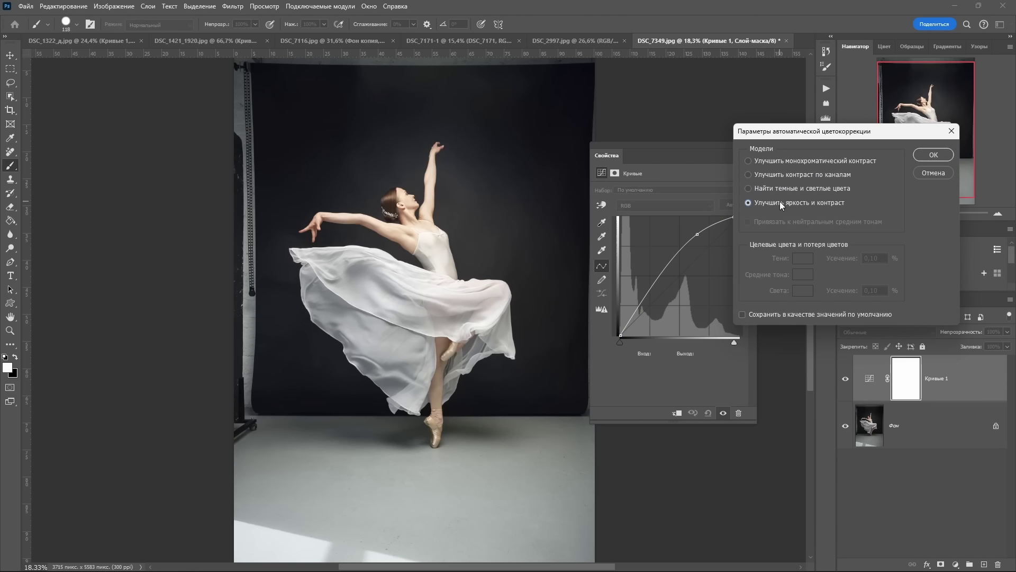
click(773, 160)
click(734, 217)
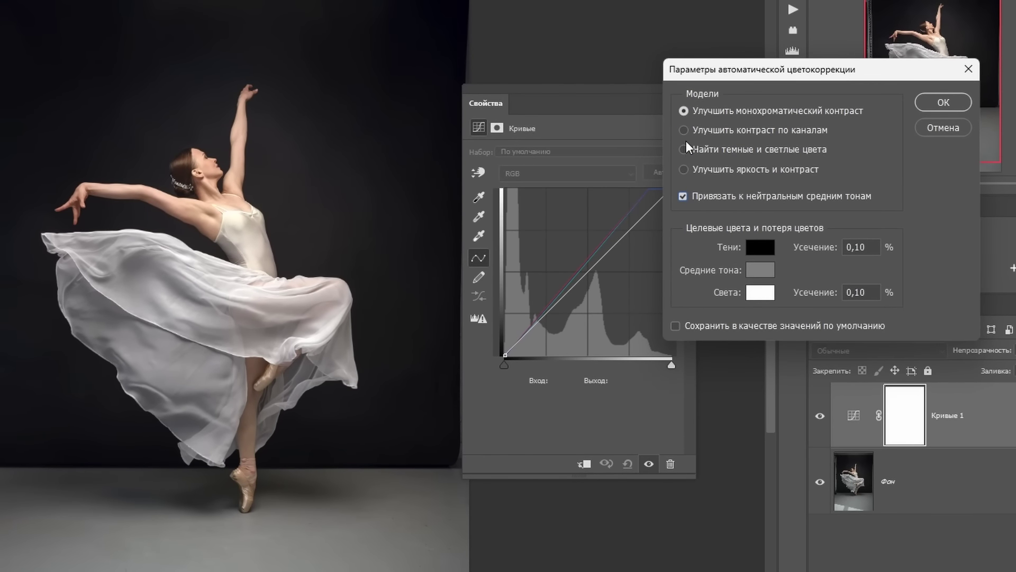
click(684, 130)
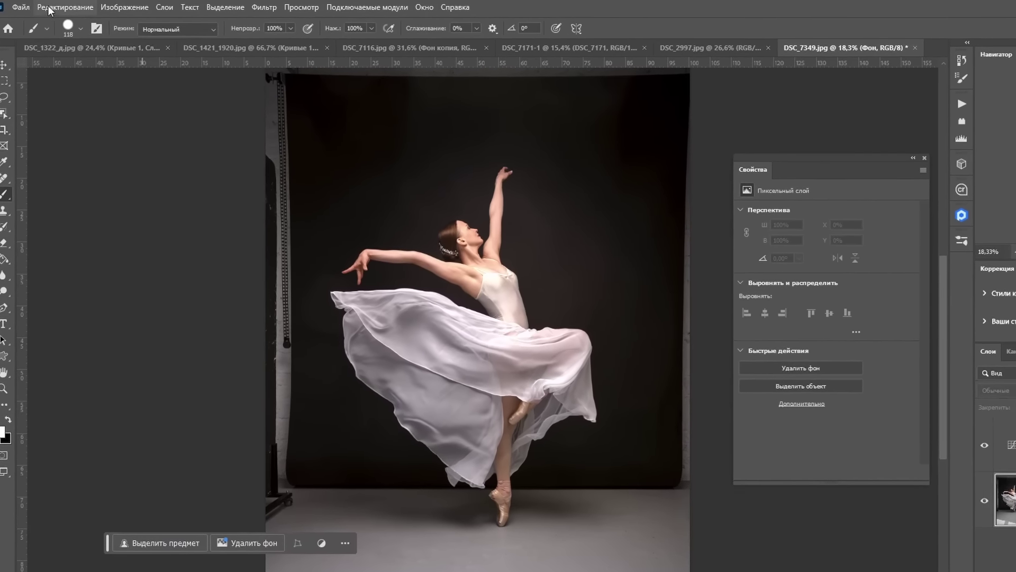
Auto-correct Curves 1 with the Find Dark & Light Colors algorithm and accept it
click(61, 6)
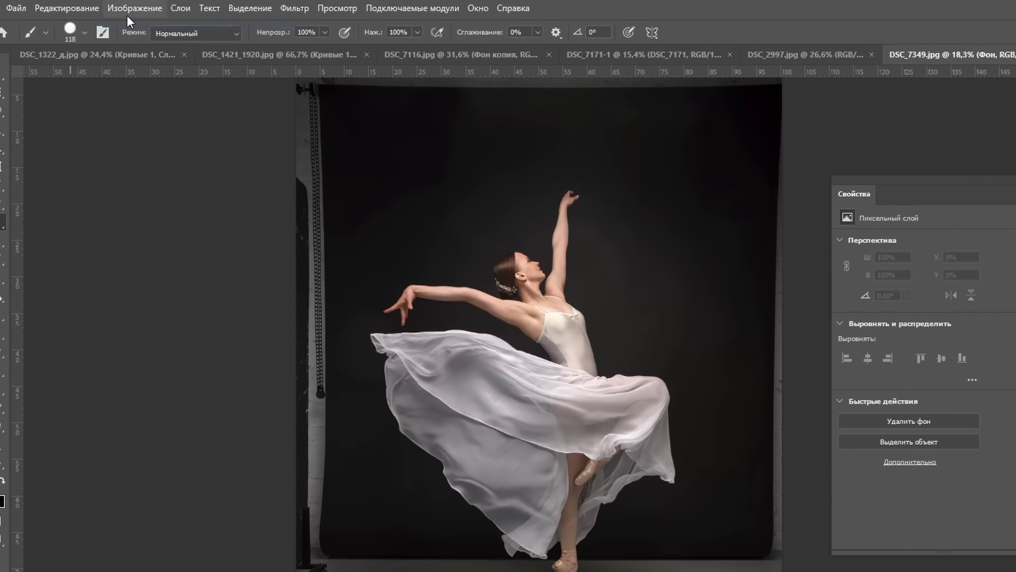
click(129, 12)
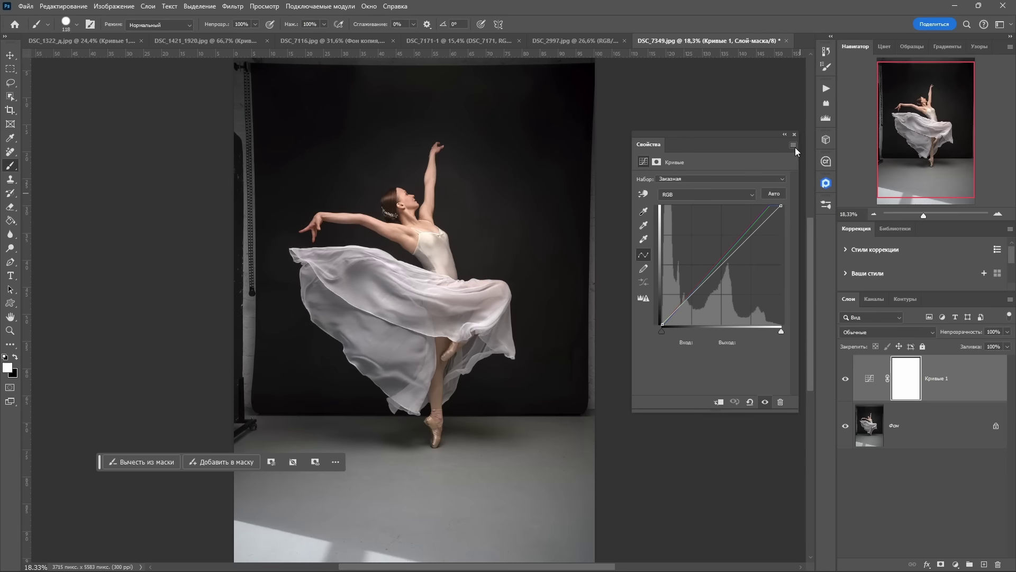
click(793, 145)
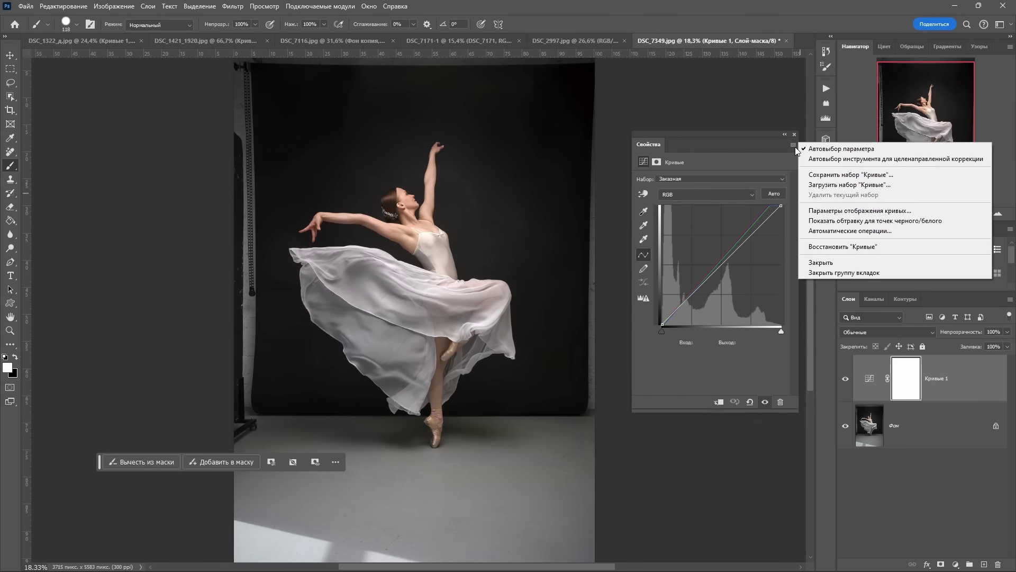
click(829, 232)
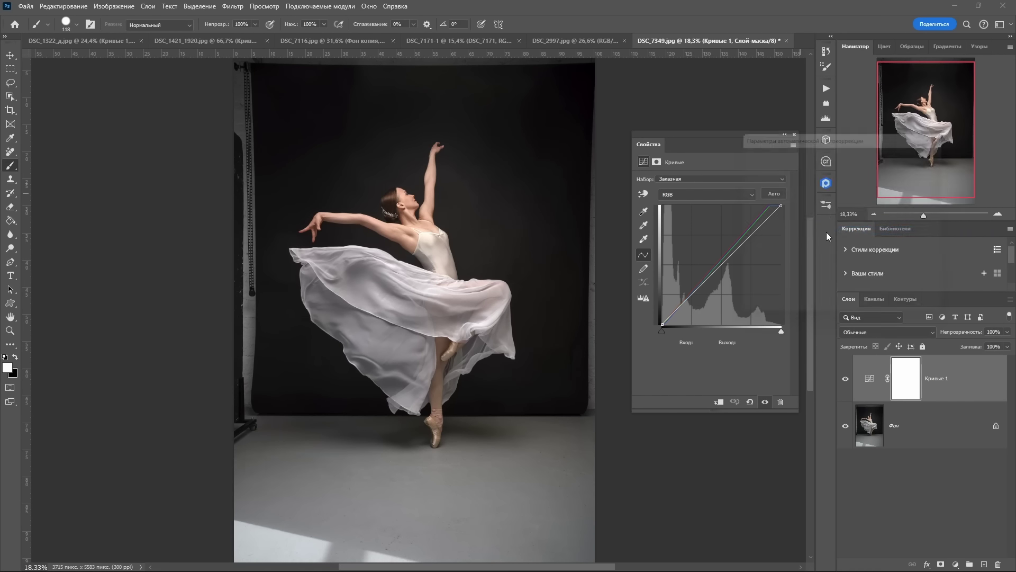
click(761, 189)
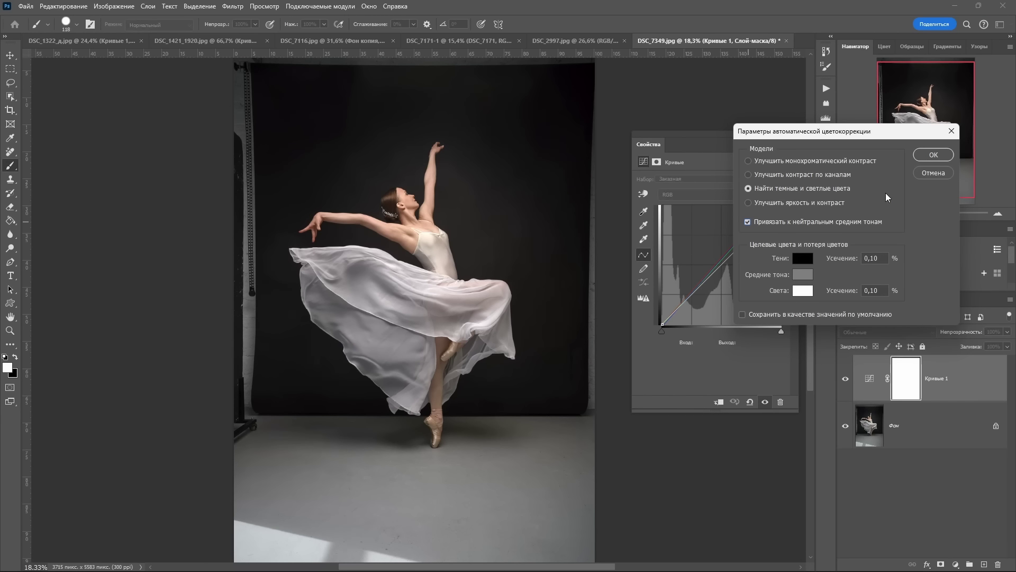
click(928, 154)
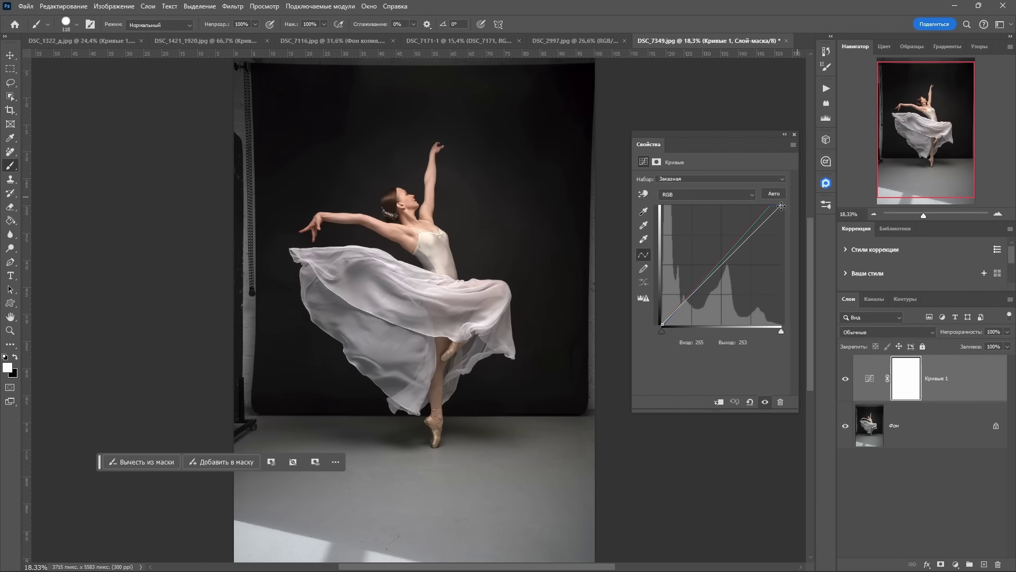
Toggle Curves 1 visibility to compare, then delete the Curves 1 layer
click(846, 379)
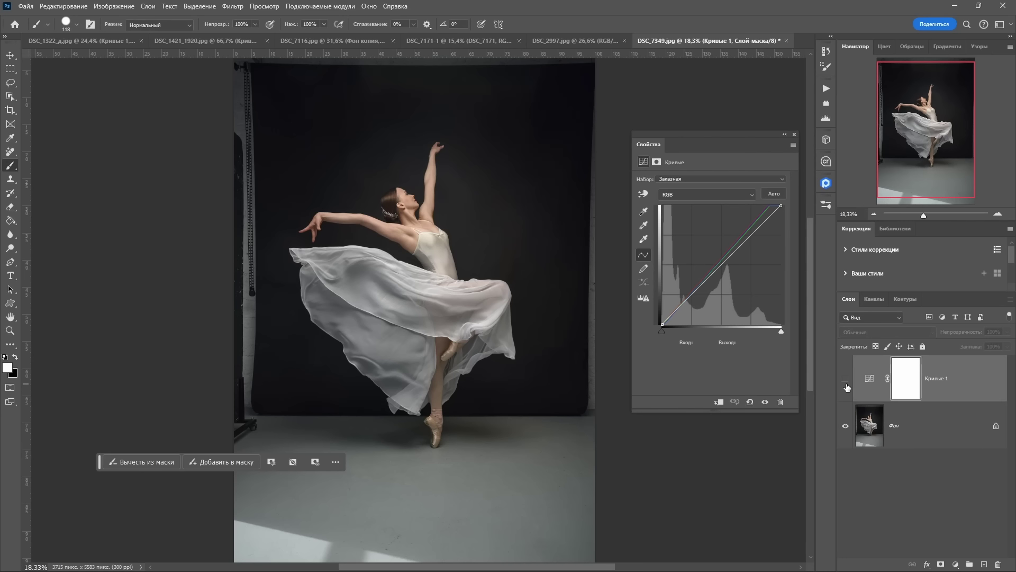
click(845, 381)
scroll(506, 215, up, 1)
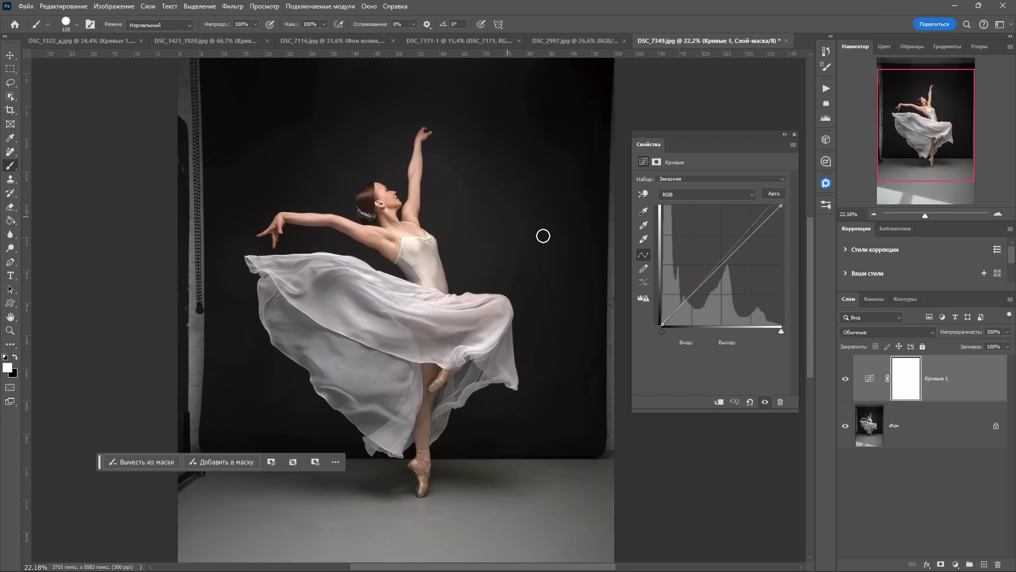
click(846, 378)
key(Delete)
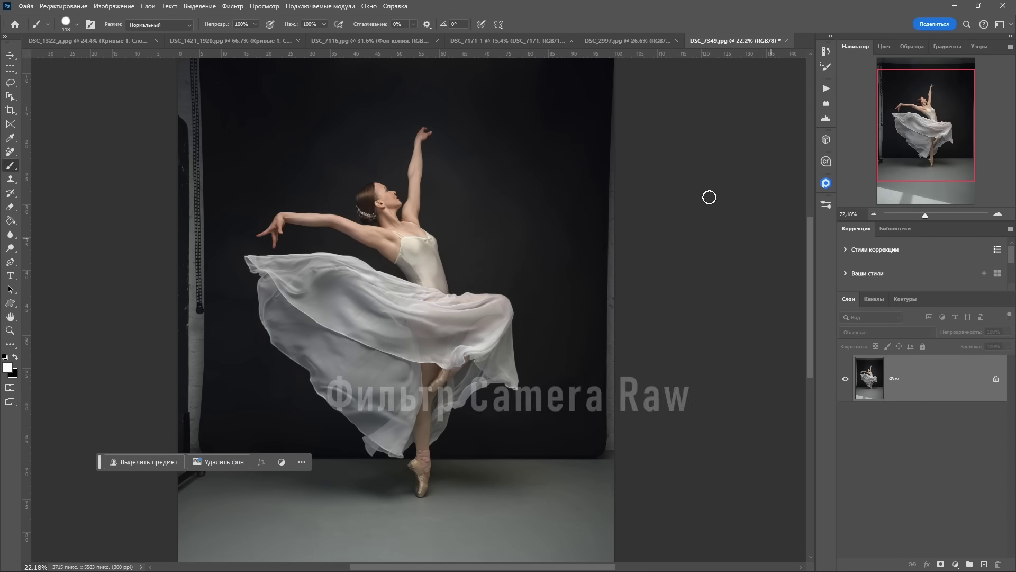
Duplicate the Фон layer as Фон копия
click(236, 6)
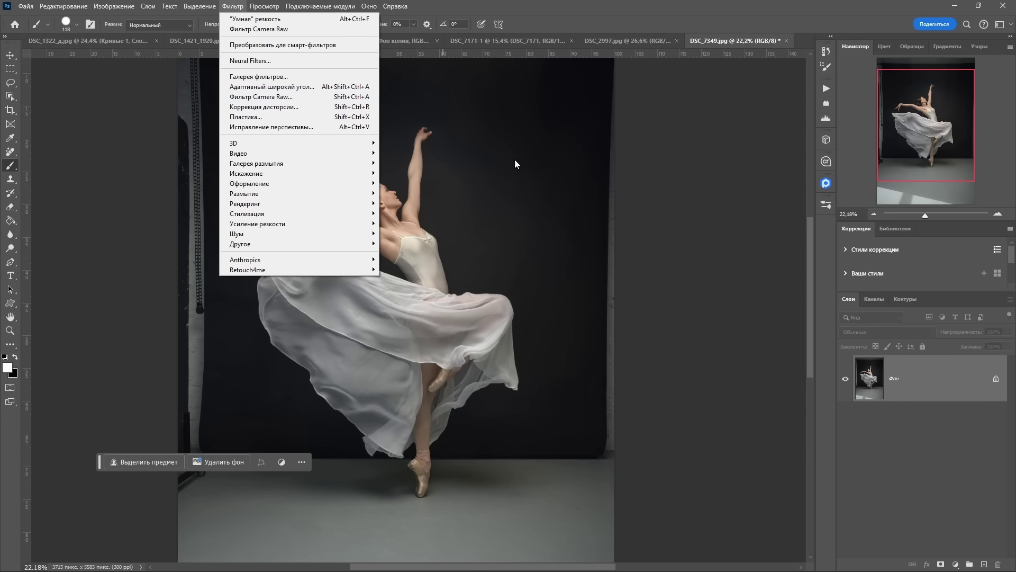
right_click(917, 369)
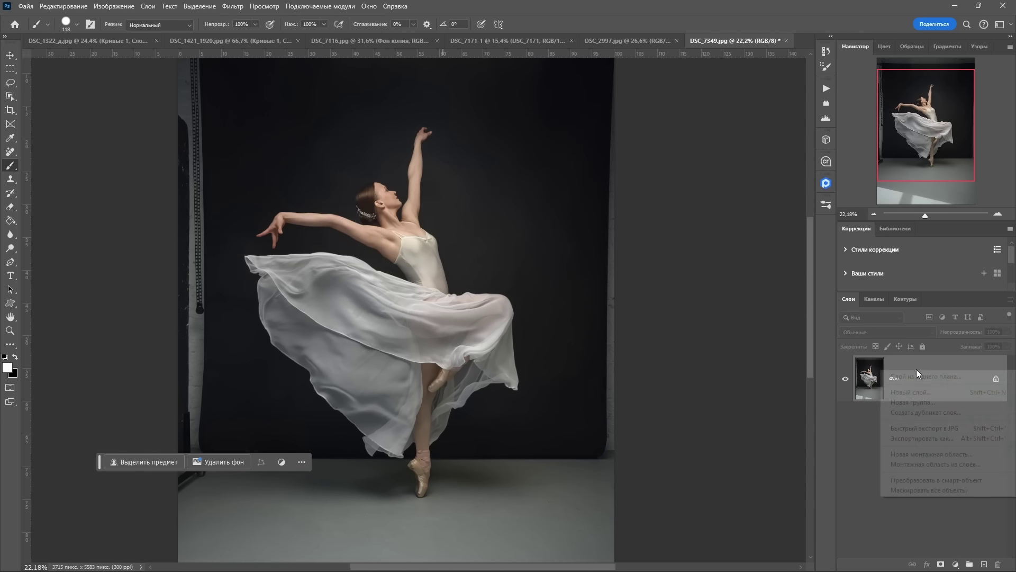
click(929, 413)
click(450, 307)
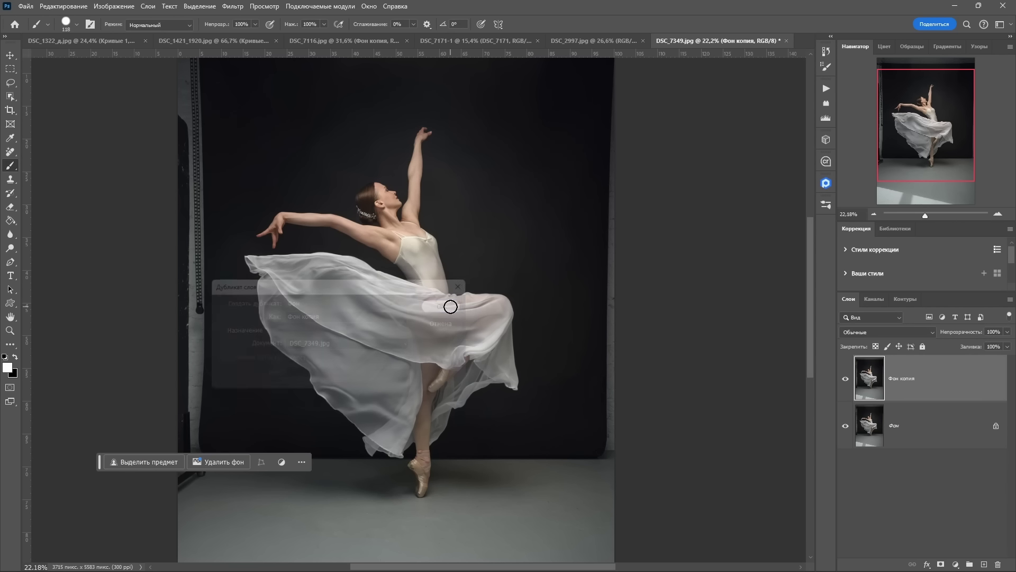
Convert Фон копия into a smart object
right_click(943, 387)
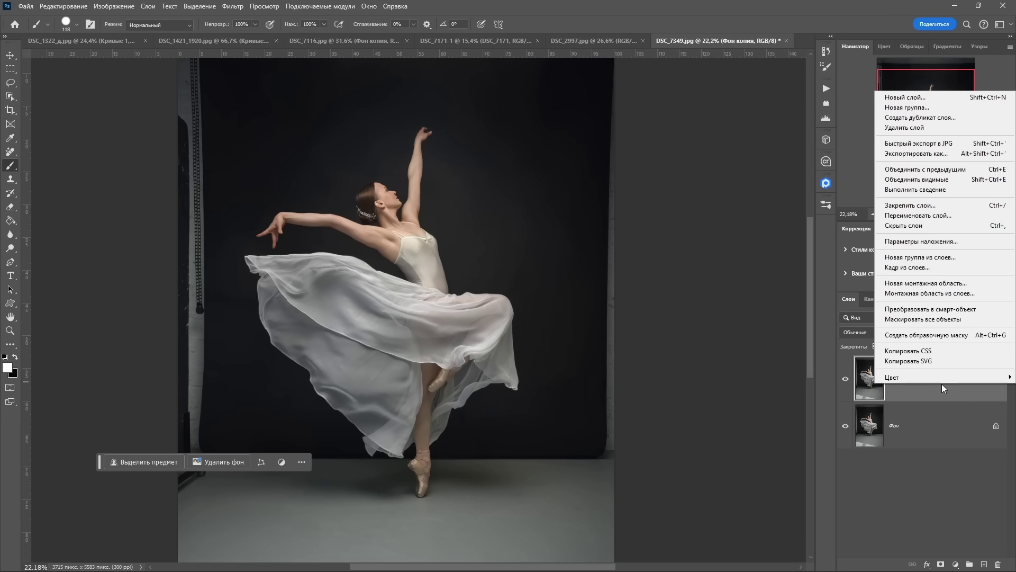
click(922, 310)
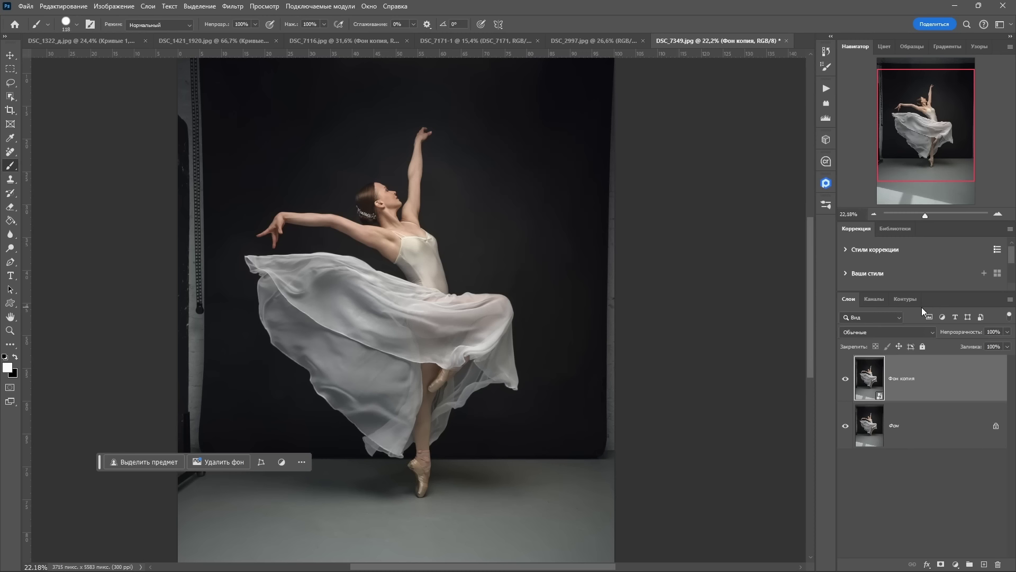
click(234, 6)
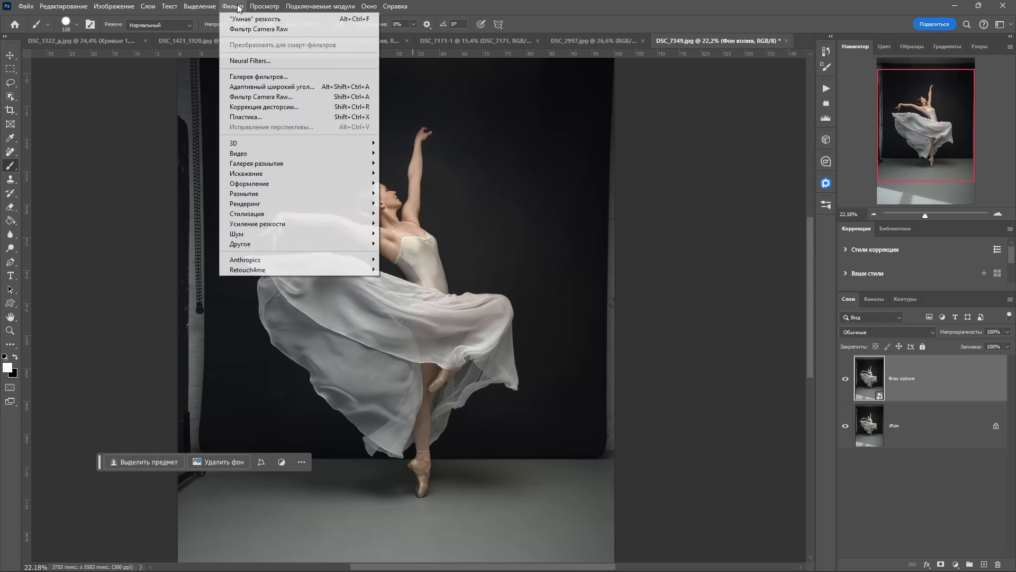
In Camera Raw, add a Subject mask with tweaked exposure and a Background mask at about -1.00 exposure
click(280, 96)
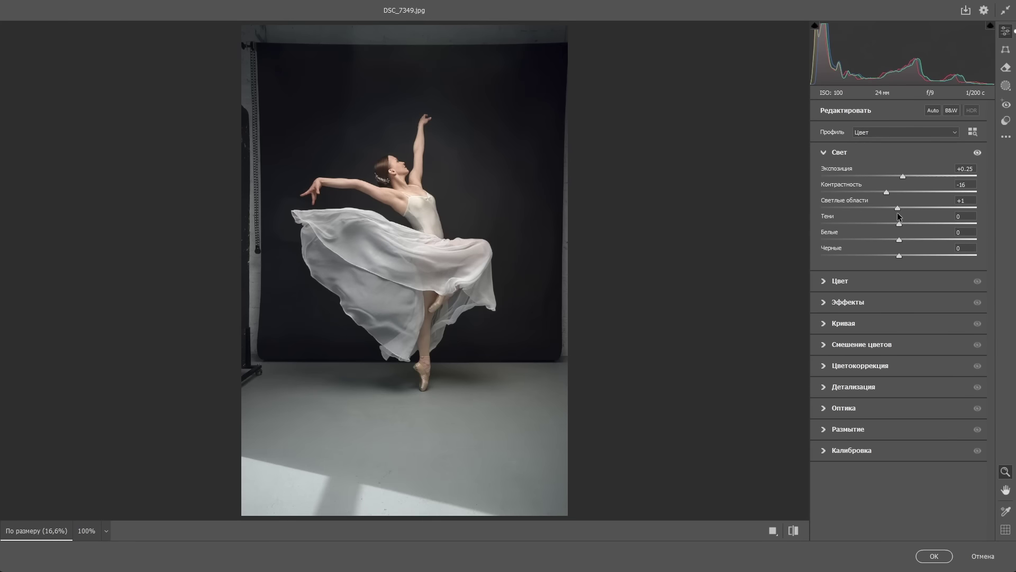
click(876, 282)
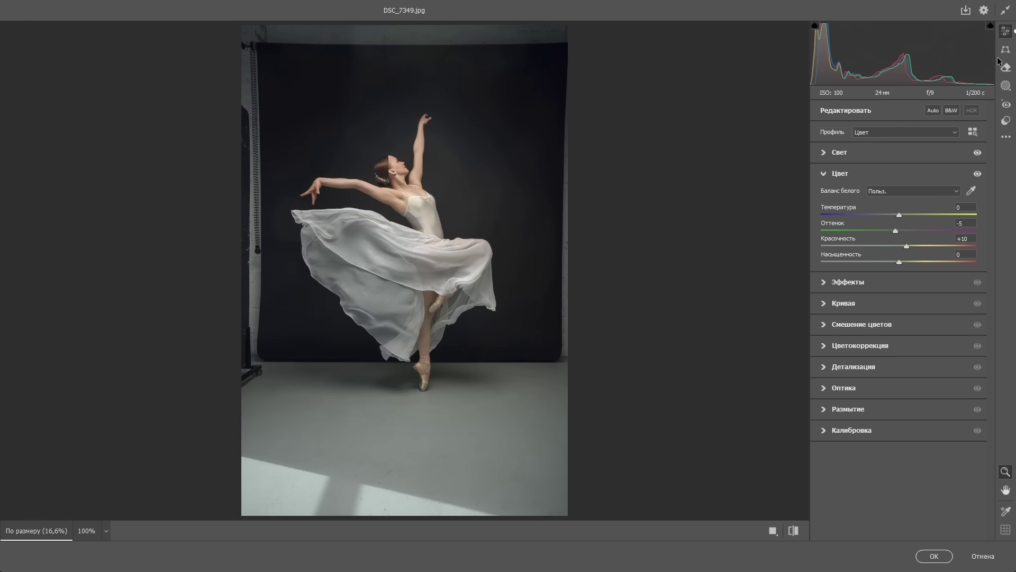
click(1005, 85)
click(860, 137)
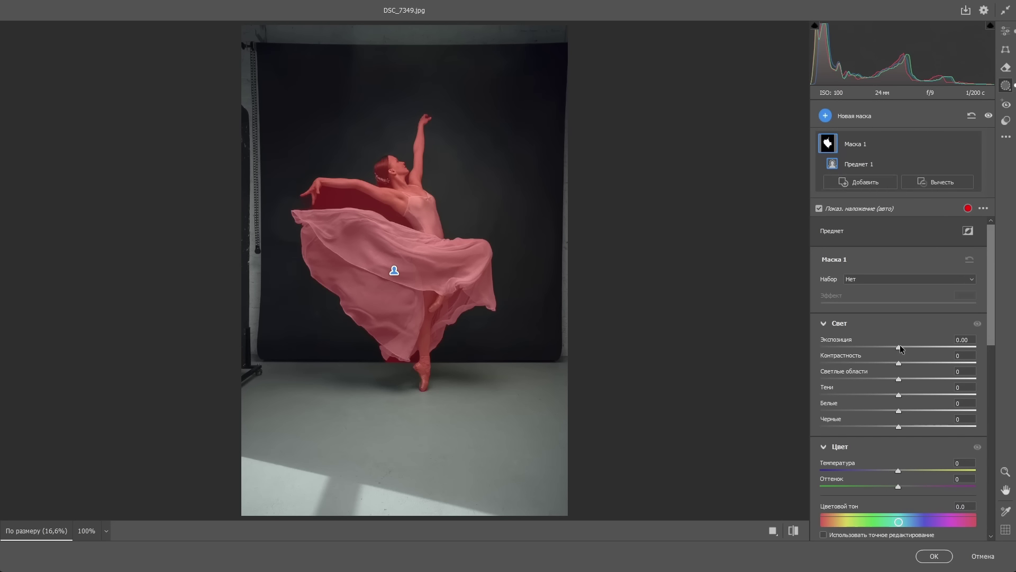
drag(899, 347, 901, 349)
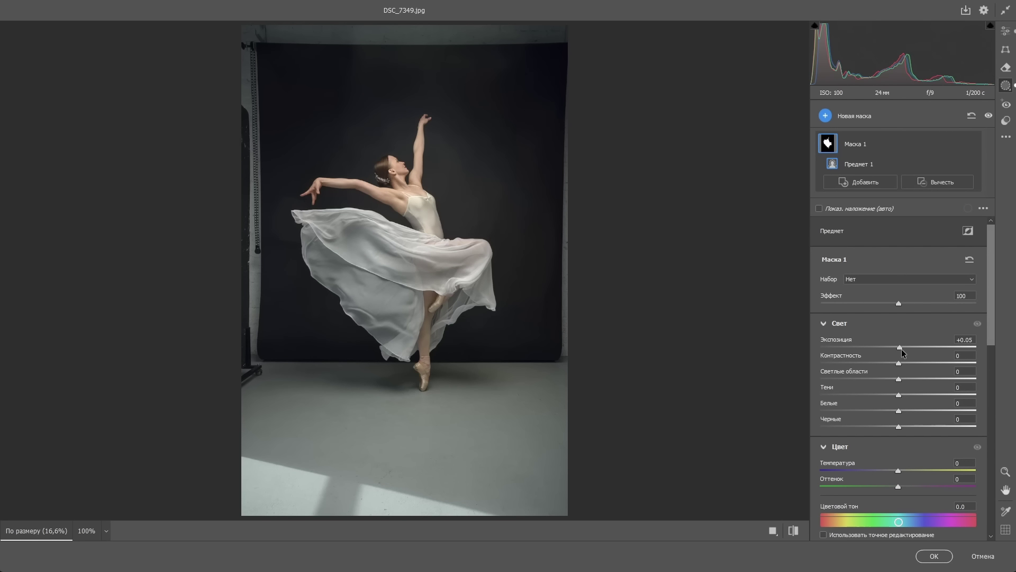
drag(901, 348, 878, 374)
click(825, 115)
click(847, 159)
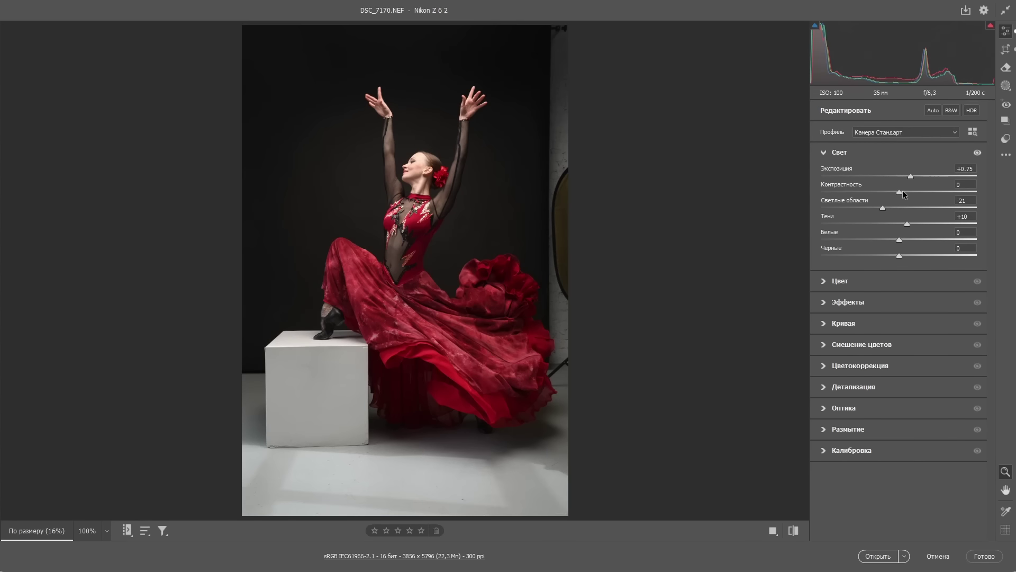
Paint a Camera Raw brush mask over the dancer's face and adjust its exposure and highlights
scroll(464, 157, up, 3)
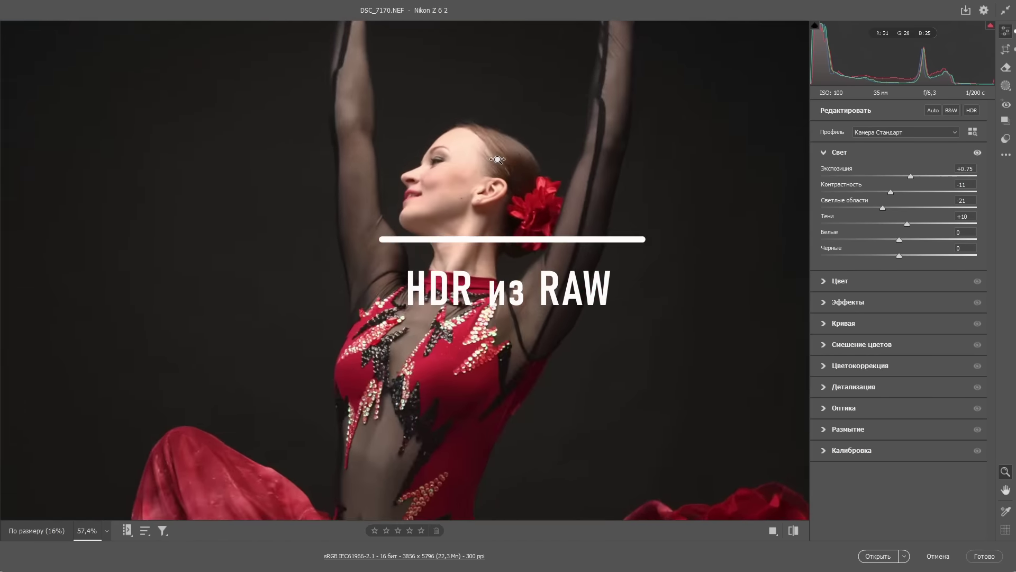
scroll(463, 157, down, 3)
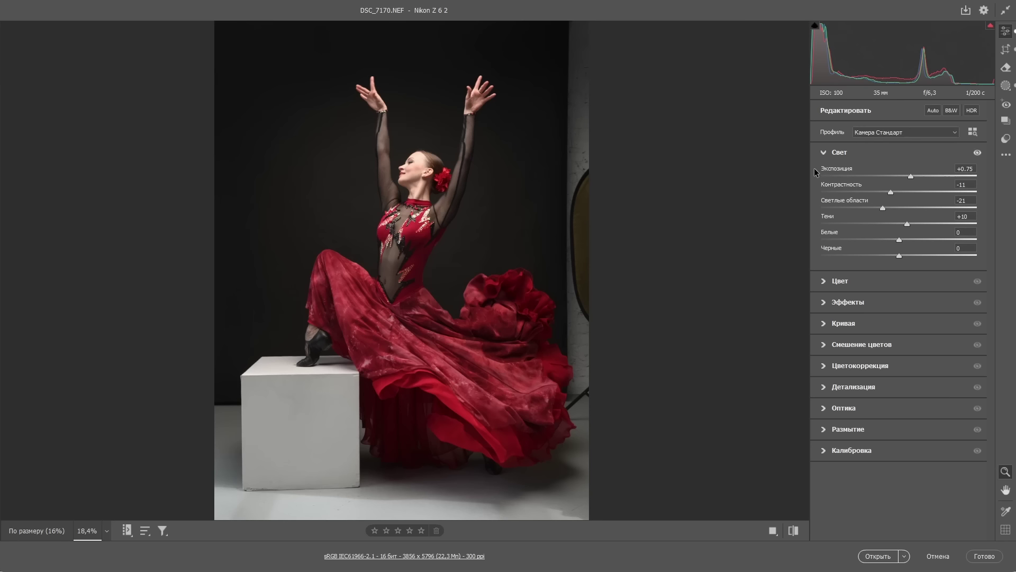
click(1006, 85)
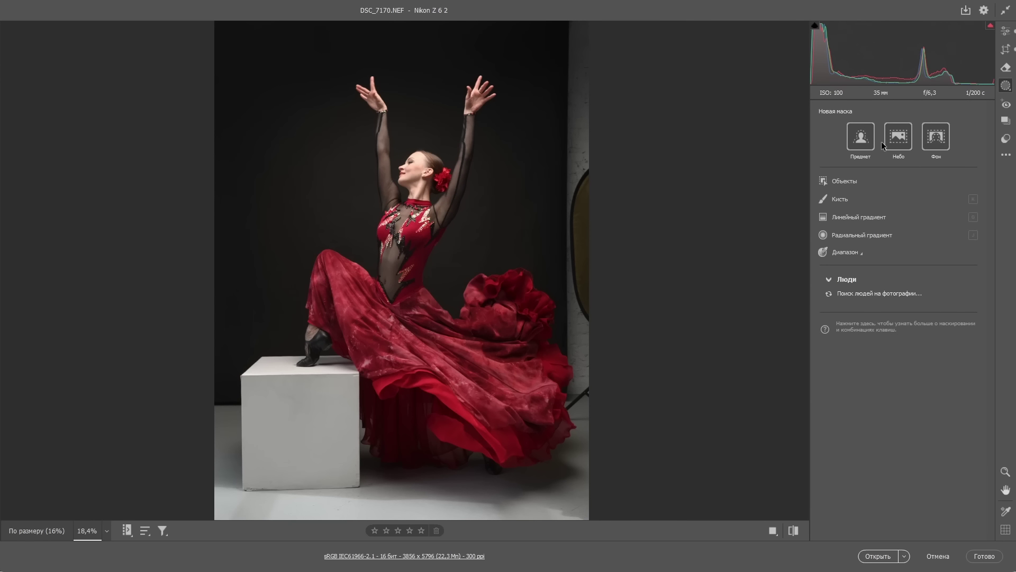
click(836, 200)
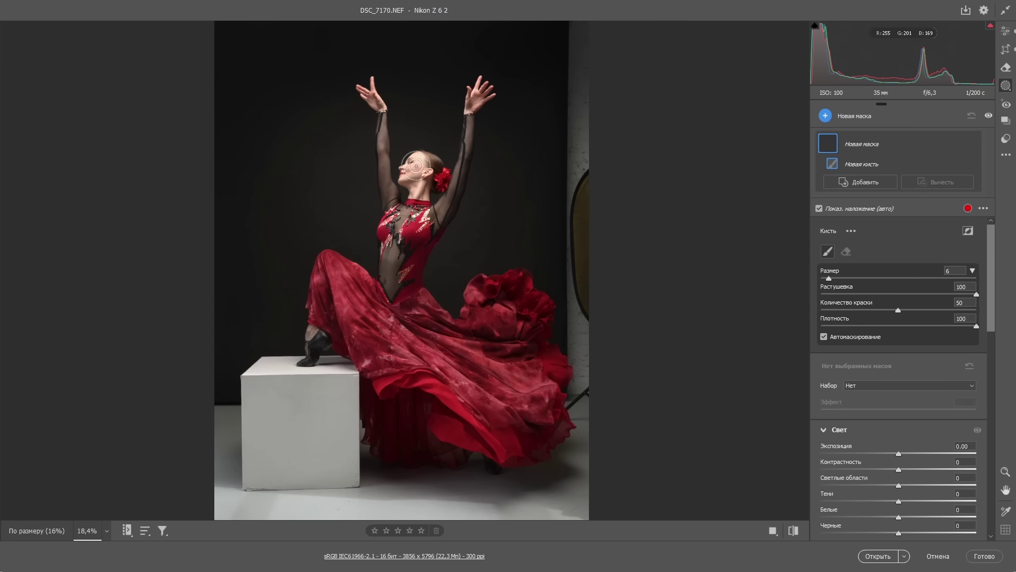
drag(411, 180, 413, 168)
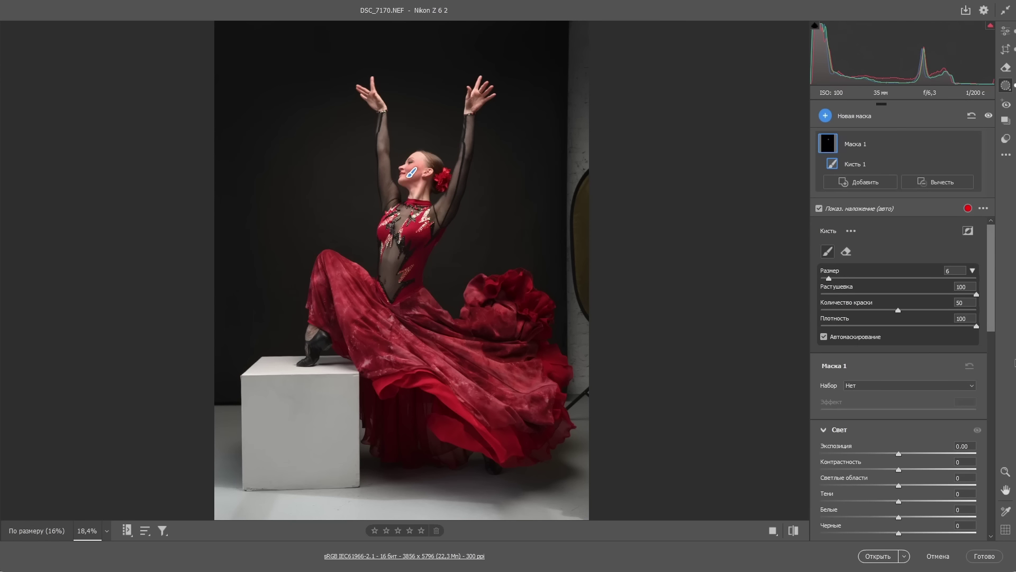
mouse_move(903, 454)
mouse_down()
mouse_move(872, 469)
mouse_move(895, 470)
mouse_move(909, 485)
mouse_move(876, 454)
mouse_move(904, 454)
mouse_up()
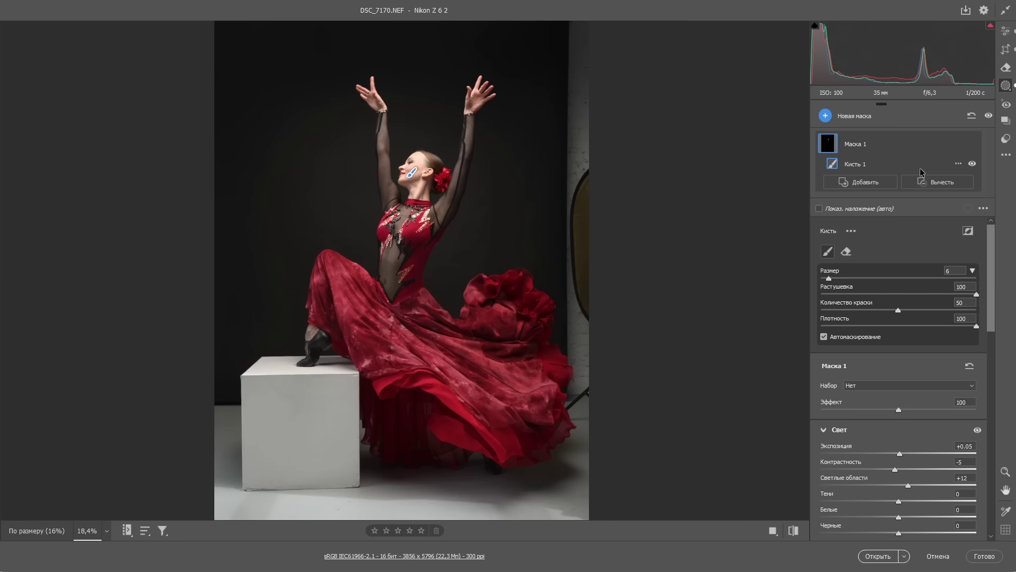
Lower the global Camera Raw exposure to +0.65
click(1006, 31)
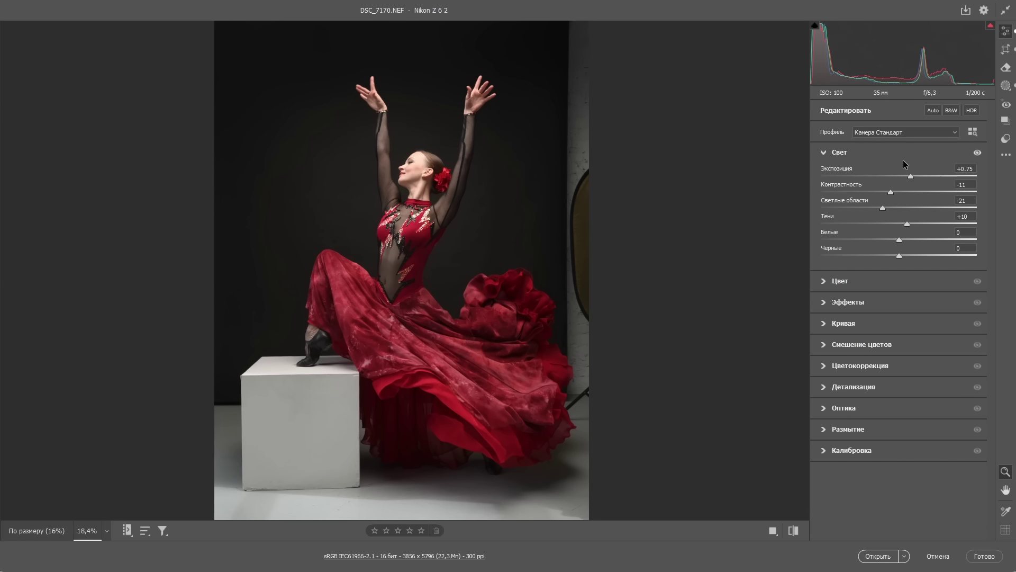
drag(911, 175, 910, 176)
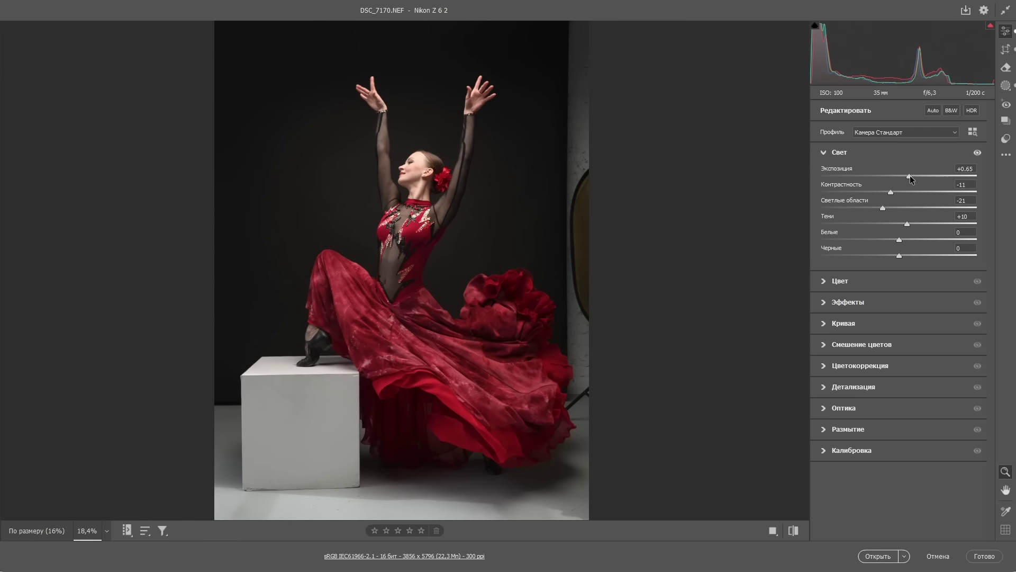
key(shift)
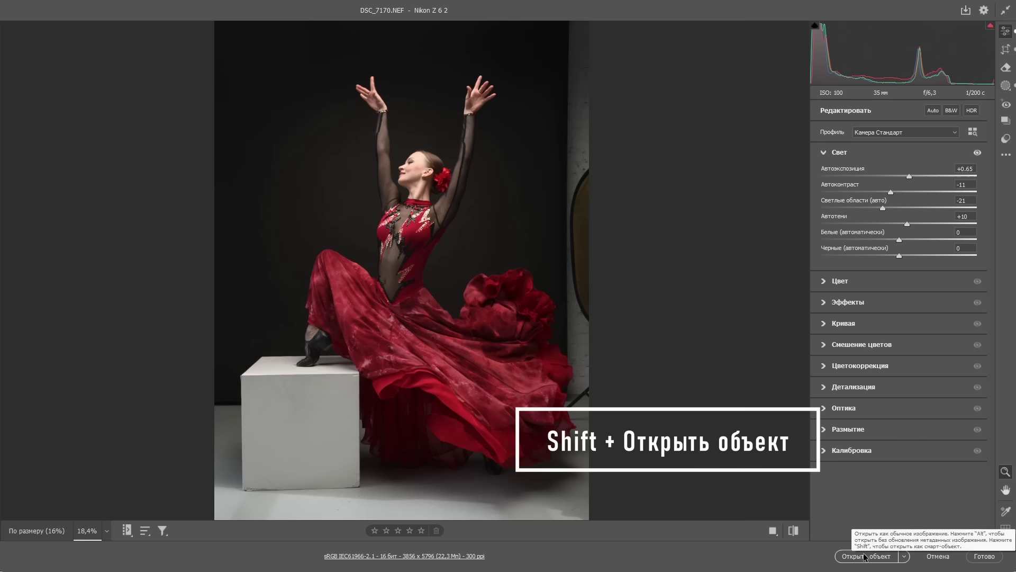
Open DSC_7170 as a smart object and make an independent copy via New Smart Object via Copy
shift+click(865, 555)
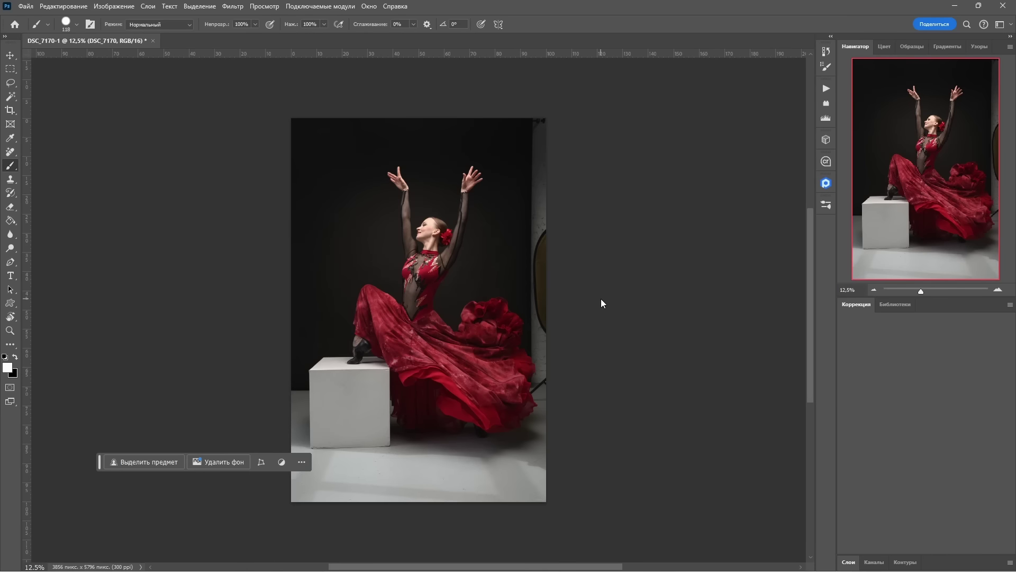
click(849, 562)
right_click(895, 377)
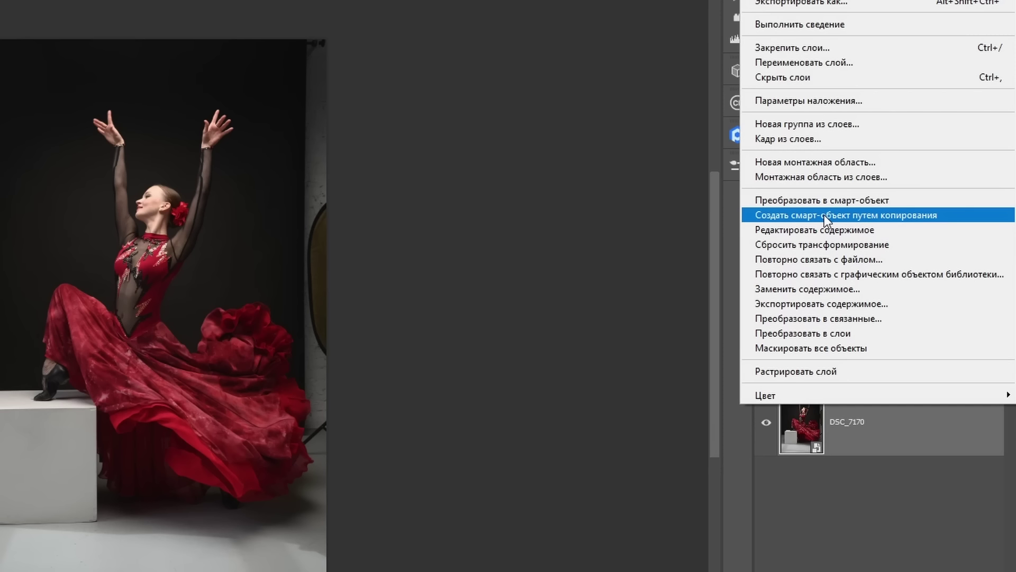
click(824, 214)
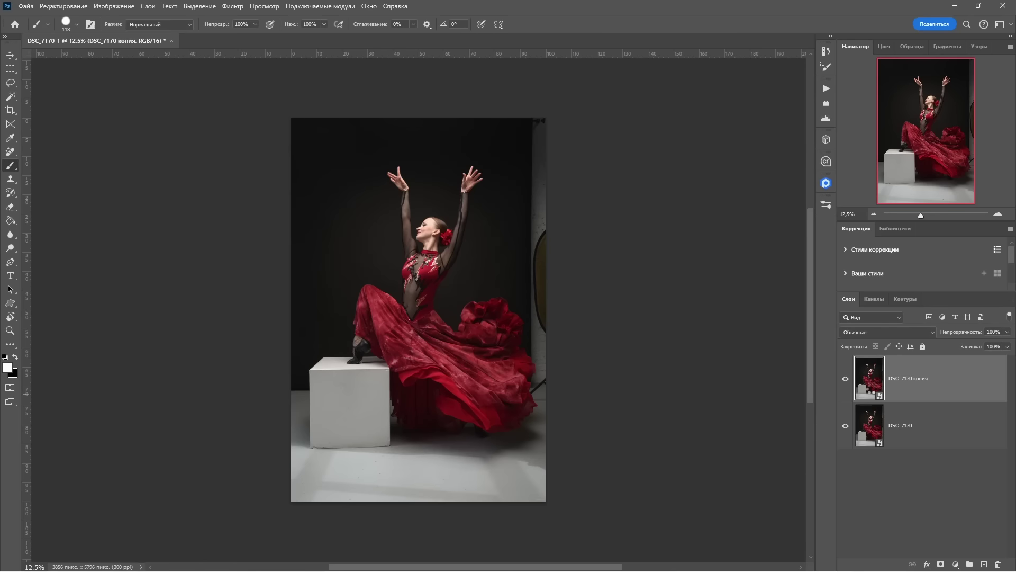
Slightly lower the Camera Raw exposure of DSC_7170 копия and apply the change
double_click(871, 388)
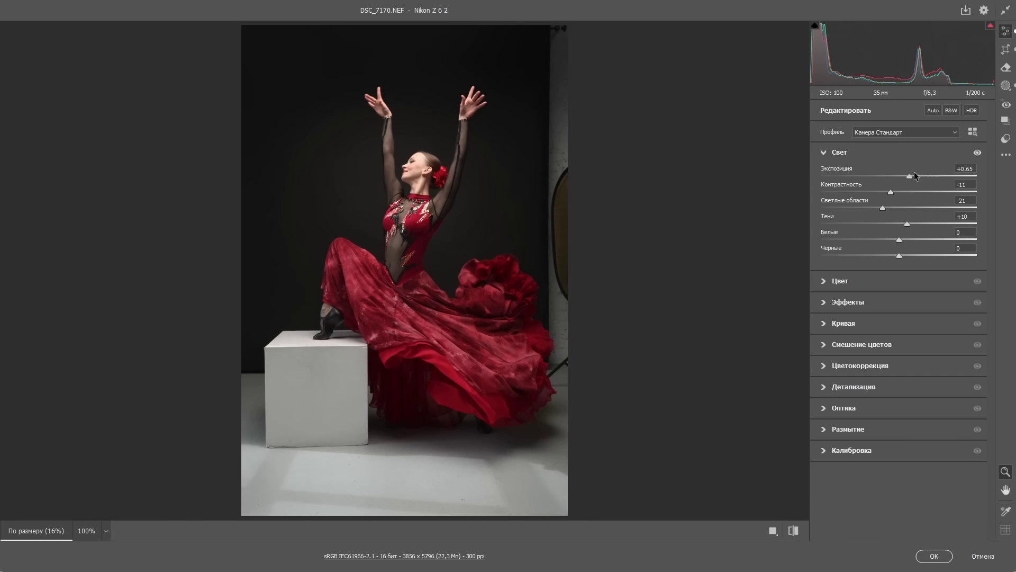
drag(909, 177, 902, 177)
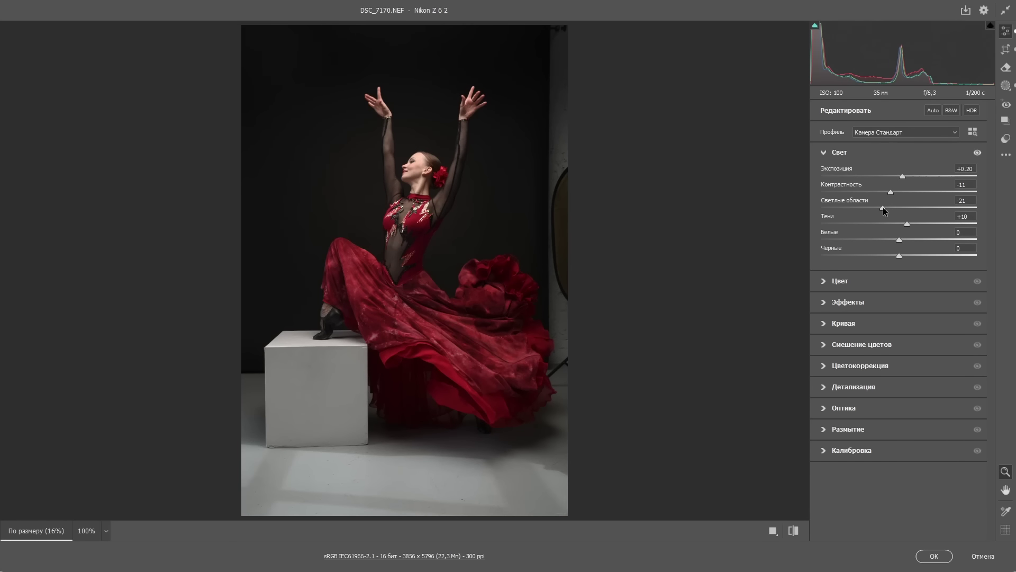
click(934, 556)
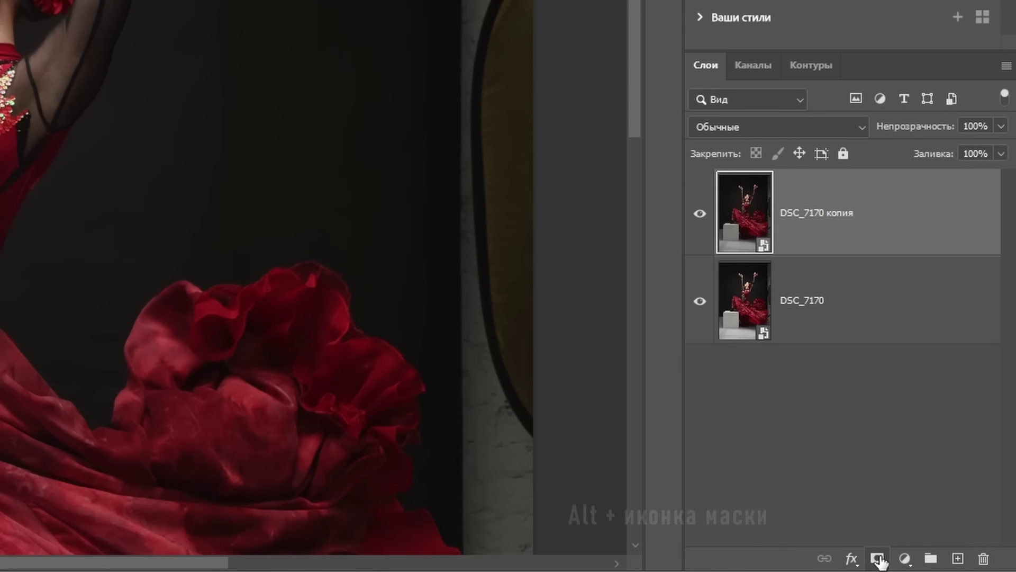
Give DSC_7170 копия a hide-all mask and paint the face and neck in white with a soft brush
alt+click(877, 558)
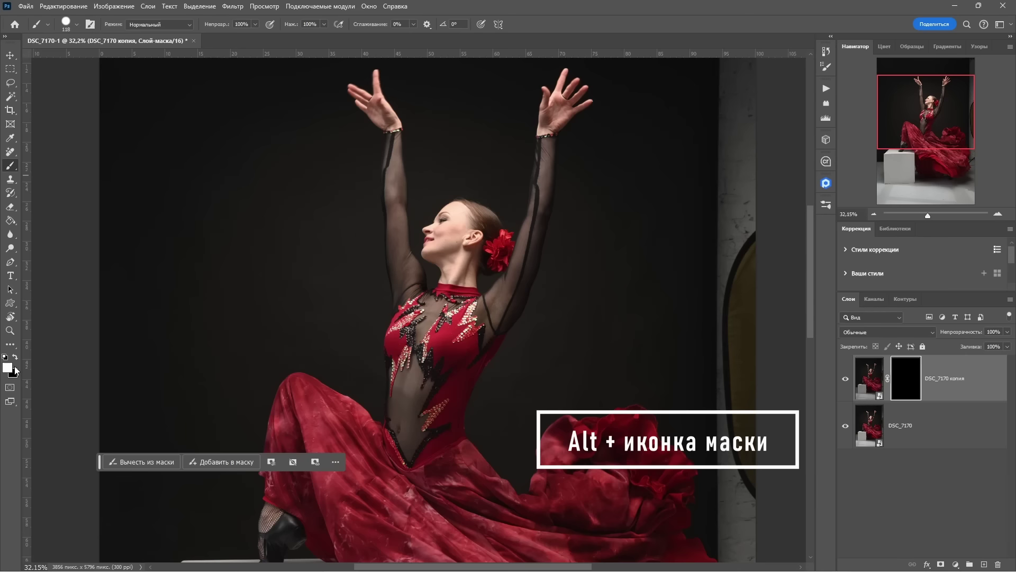
click(8, 367)
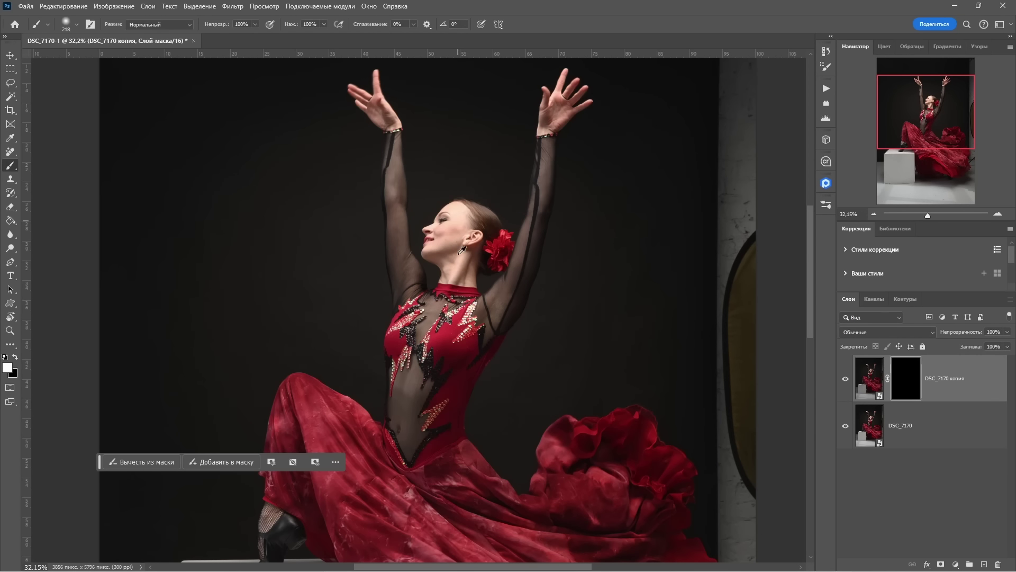
alt+right_click(456, 273)
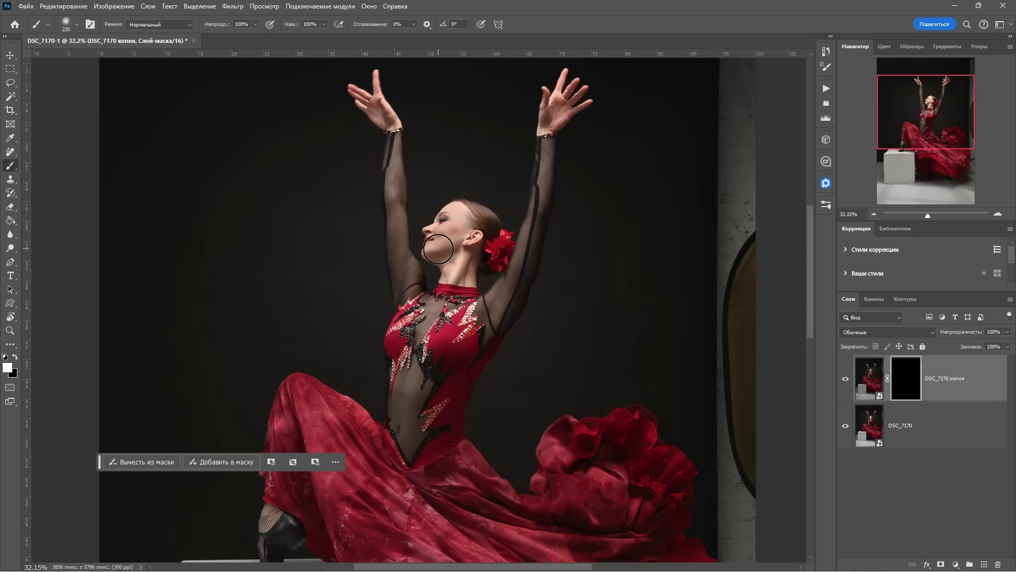
drag(453, 216, 459, 275)
Tidy the mask's left neck edge in black with a 65 px brush, viewing the red overlay
key(backslash)
scroll(460, 275, up, 2)
key(x)
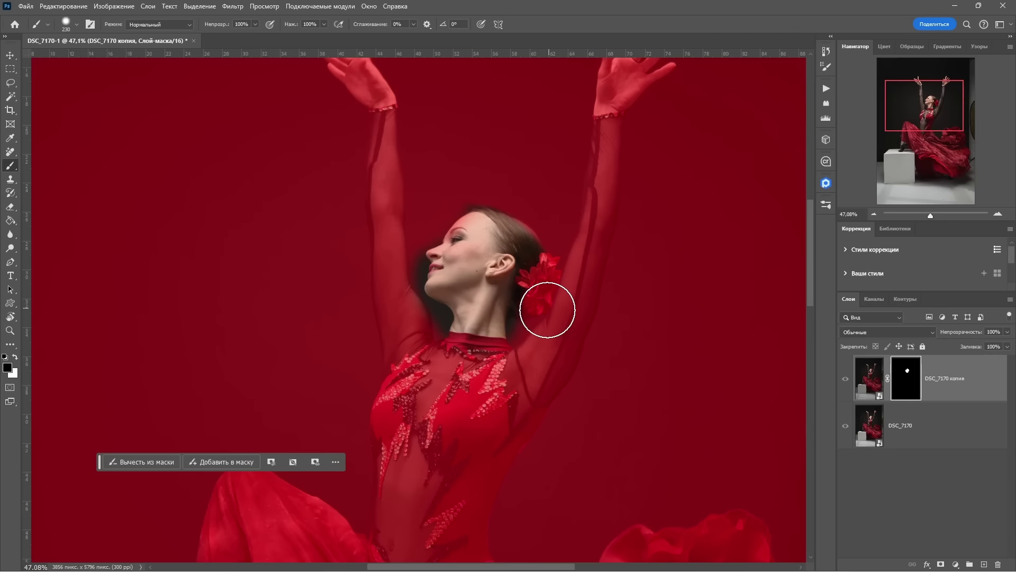
alt+right_click(427, 337)
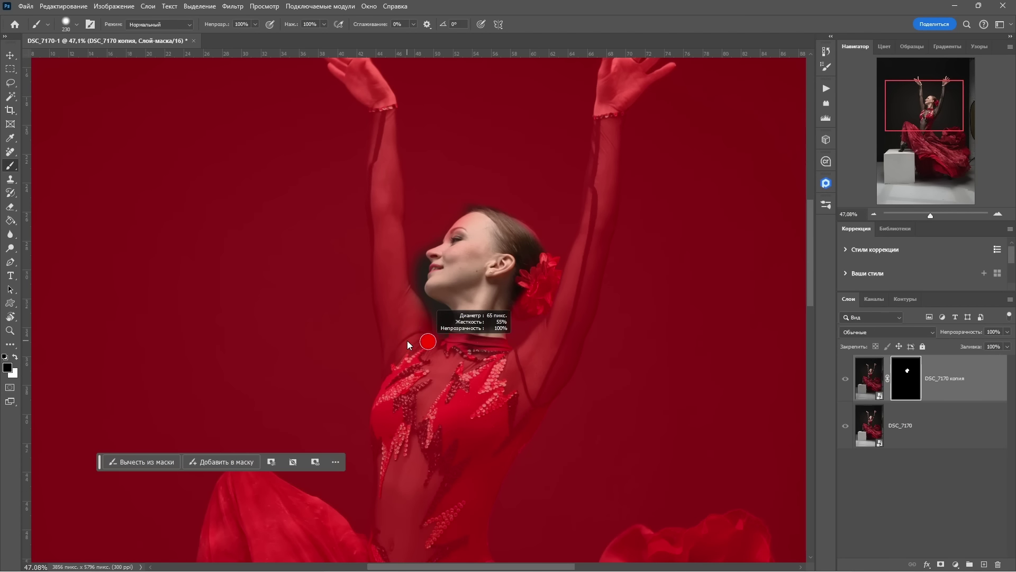
mouse_move(437, 337)
mouse_down()
mouse_move(443, 312)
mouse_move(418, 286)
mouse_move(424, 260)
mouse_up()
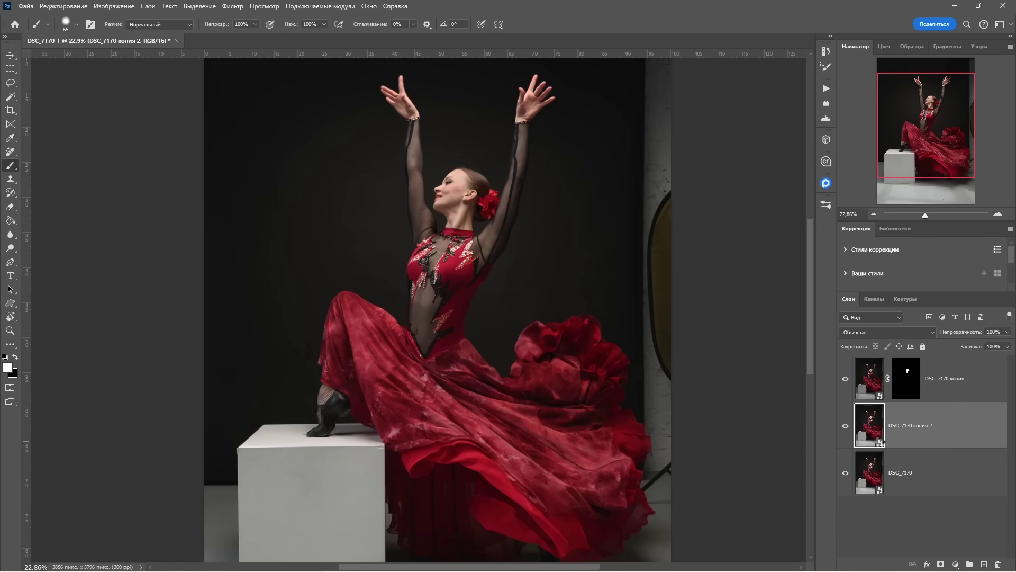
Set Red Primary Saturation to +31 on DSC_7170 копия 2 and paint the dress into its mask
double_click(878, 441)
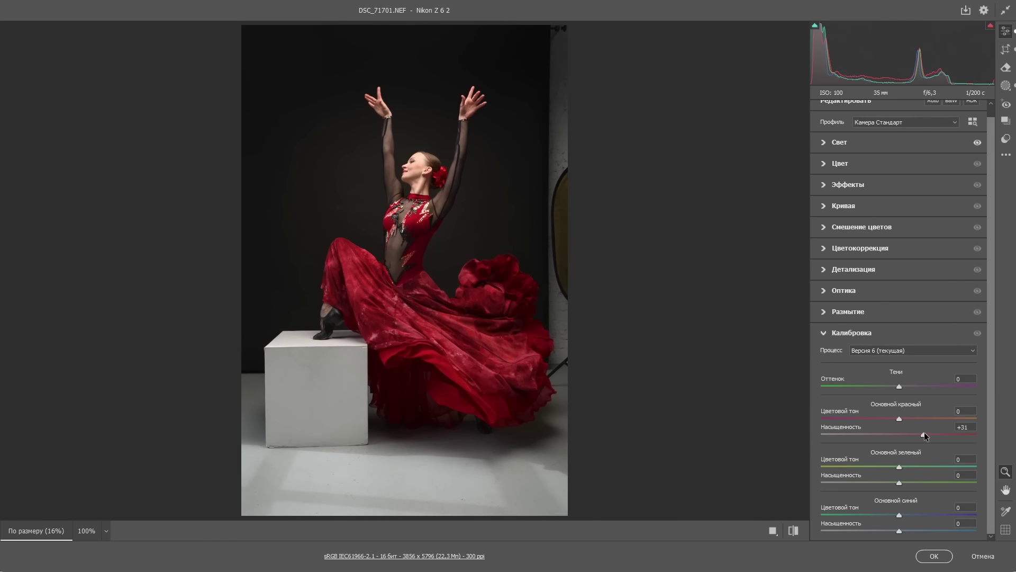
click(932, 554)
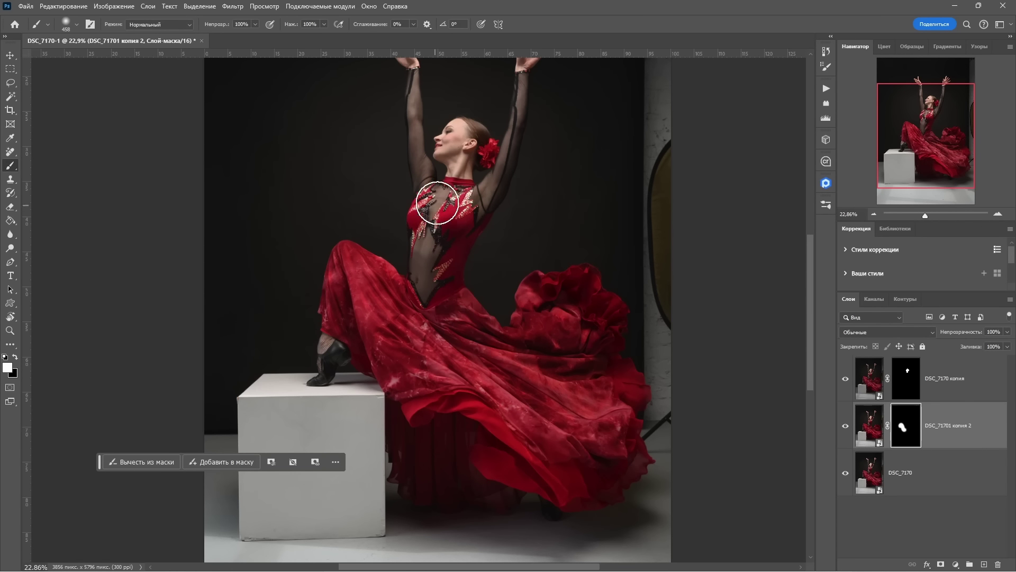
drag(588, 399, 564, 392)
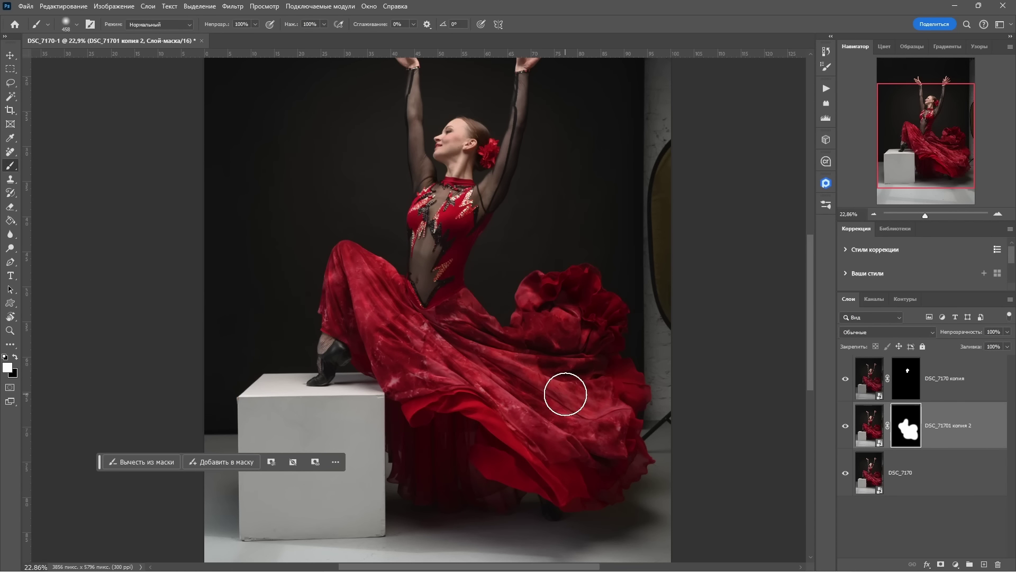
Refine the mask, undoing strokes over the right flounce and revealing the lower leg and shoe
key(backslash)
key(x)
mouse_move(443, 370)
mouse_down()
mouse_move(551, 331)
mouse_move(565, 342)
mouse_move(574, 313)
mouse_move(549, 408)
mouse_up()
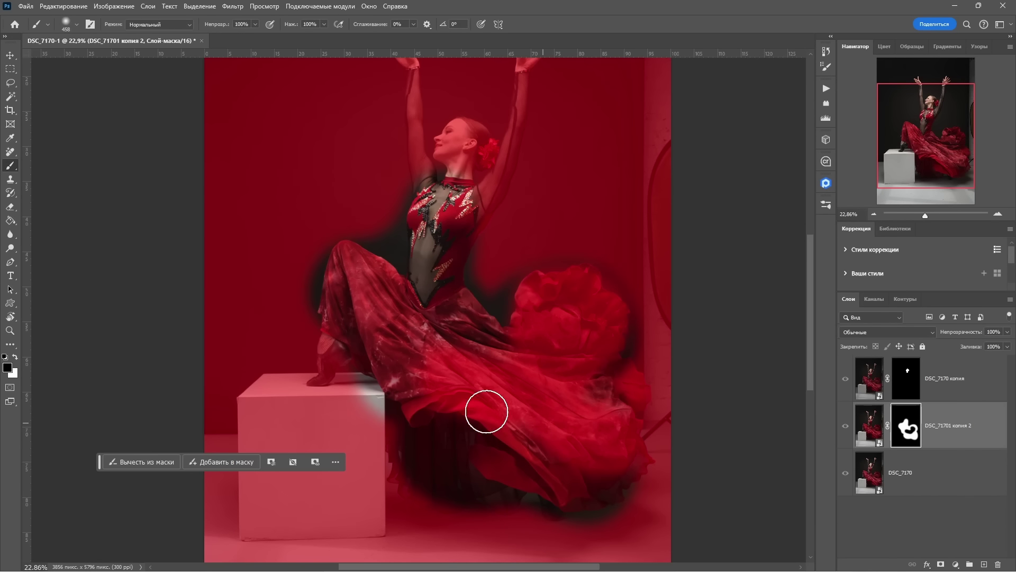
key(ctrl+z)
key(ctrl+z)
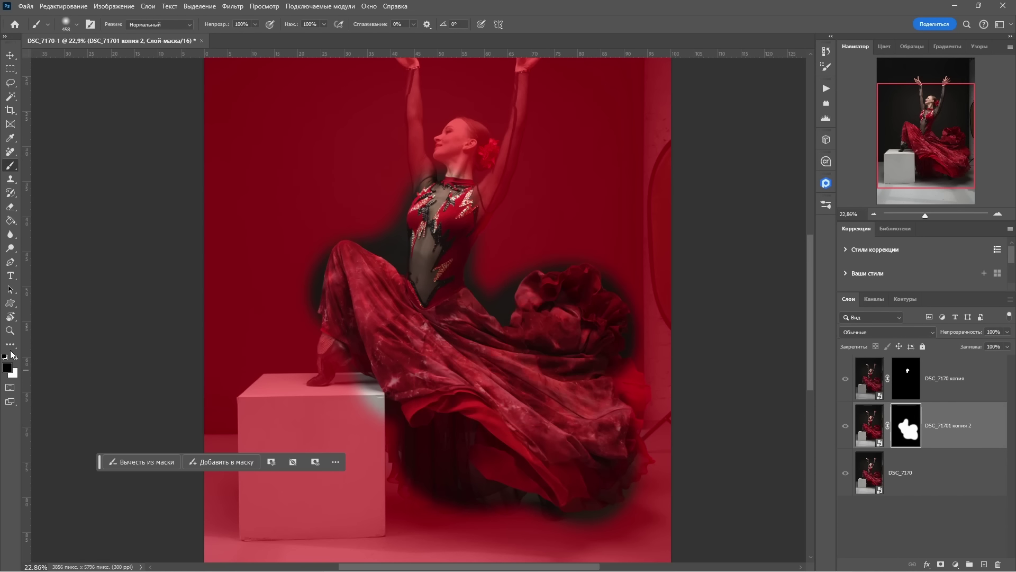
click(15, 357)
drag(363, 306, 341, 352)
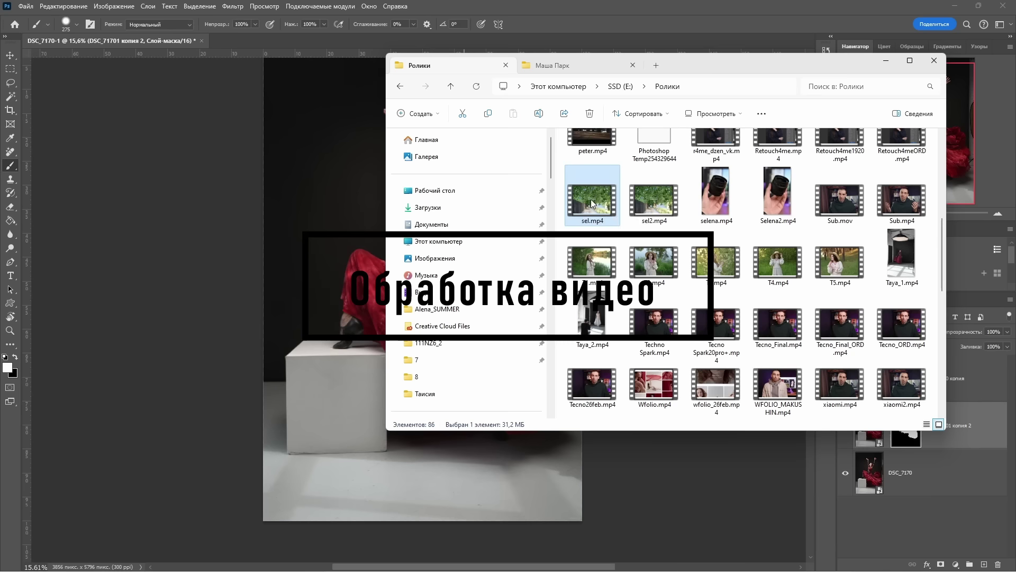
Drag sel.mp4 into Photoshop and reposition the copied clip on the timeline
mouse_move(582, 206)
mouse_down()
mouse_move(330, 117)
mouse_move(254, 39)
mouse_up()
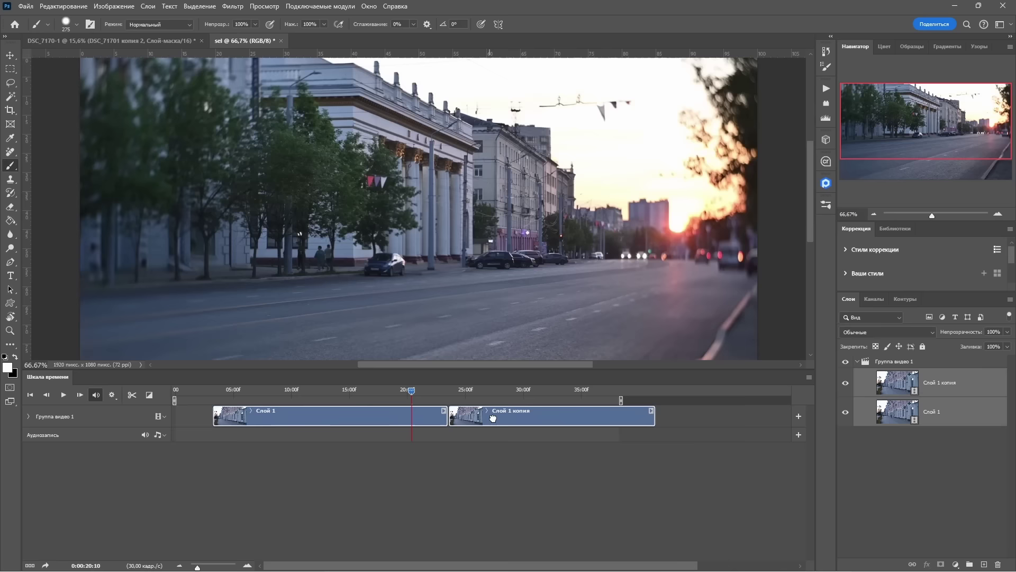
drag(493, 418, 458, 414)
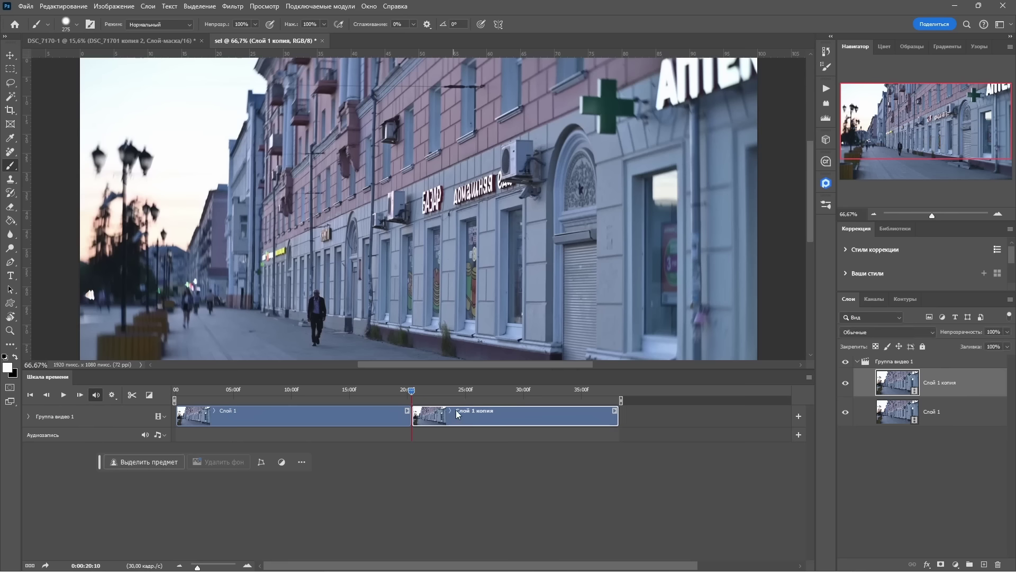
Split the clip at about 24 seconds and add a Curves adjustment layer
click(463, 395)
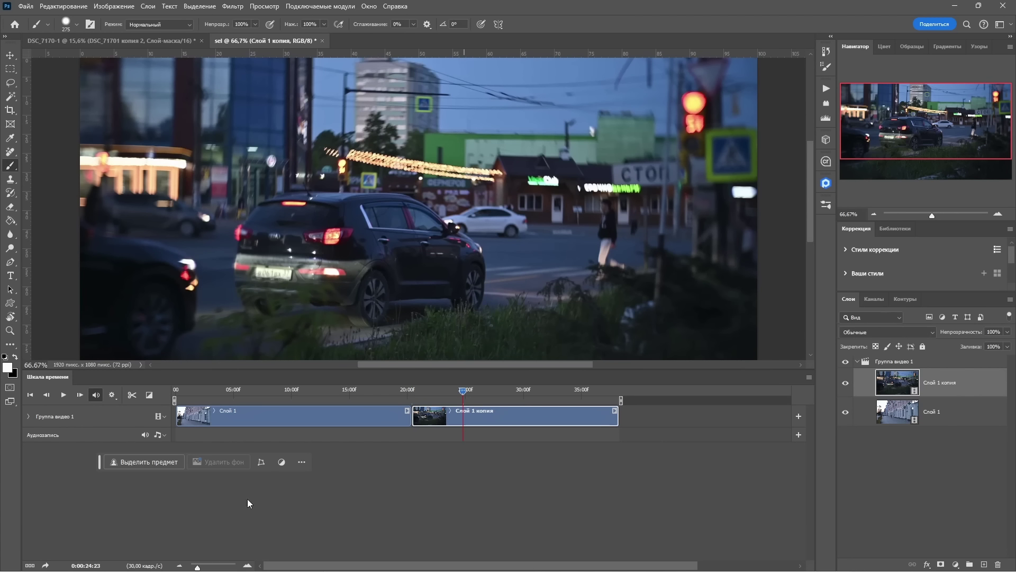
click(132, 394)
click(955, 564)
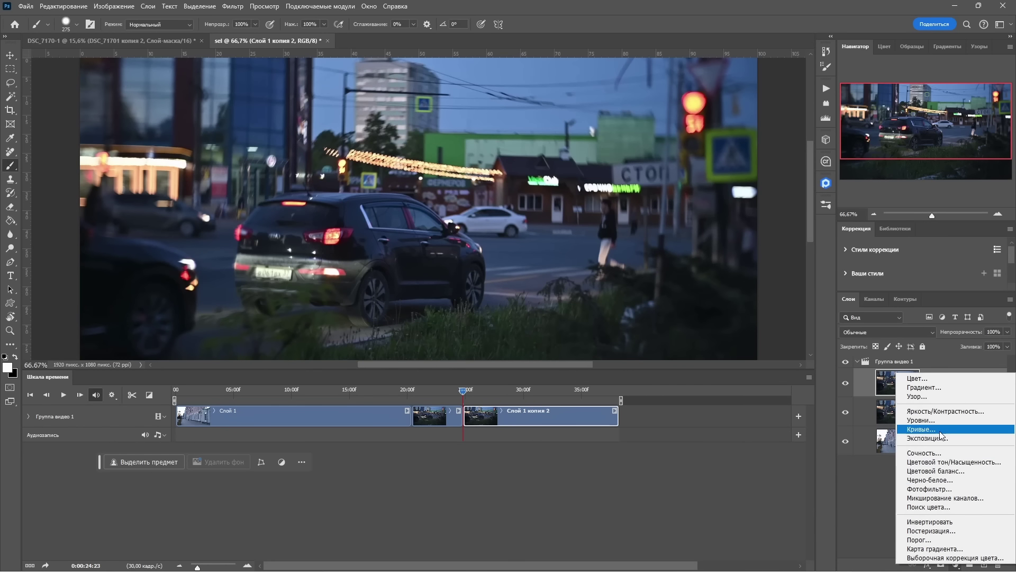
click(921, 429)
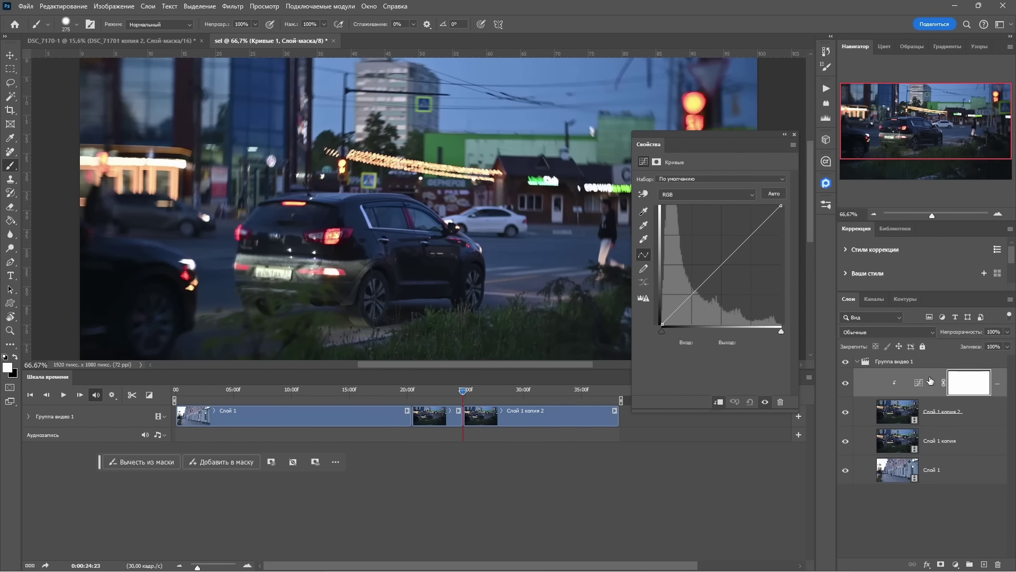
Move Кривые 1 out of the video group and bend the curve to grade the footage
drag(917, 388, 879, 359)
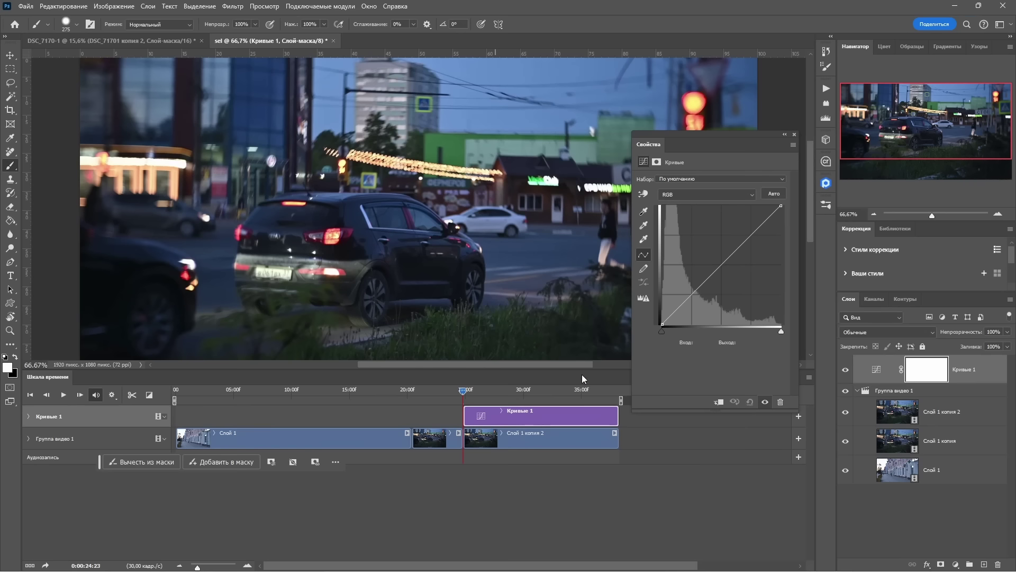
drag(697, 293, 745, 239)
key(space)
key(space)
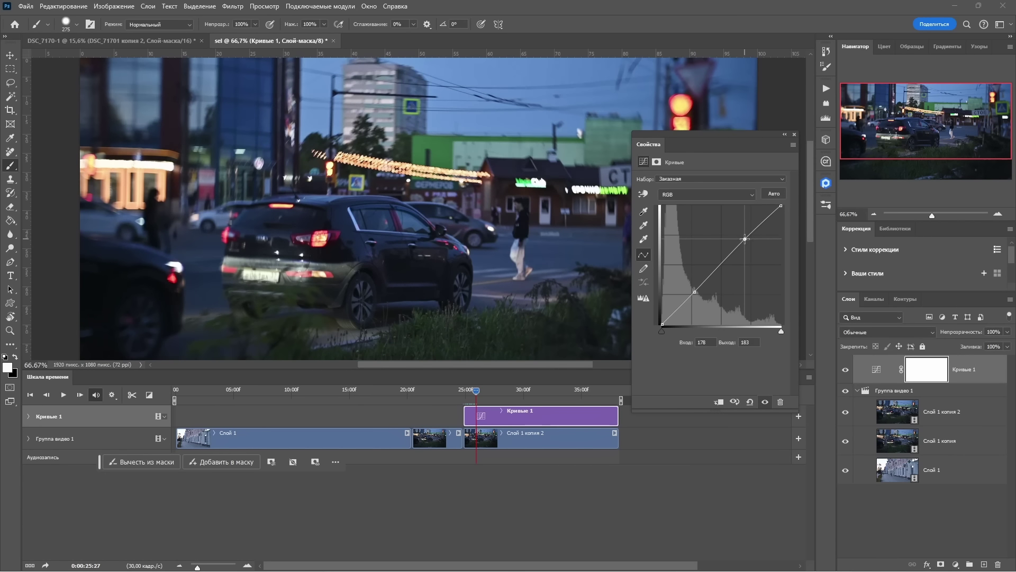
Add a Selective Color adjustment layer and select the placeholder title text текст
click(955, 565)
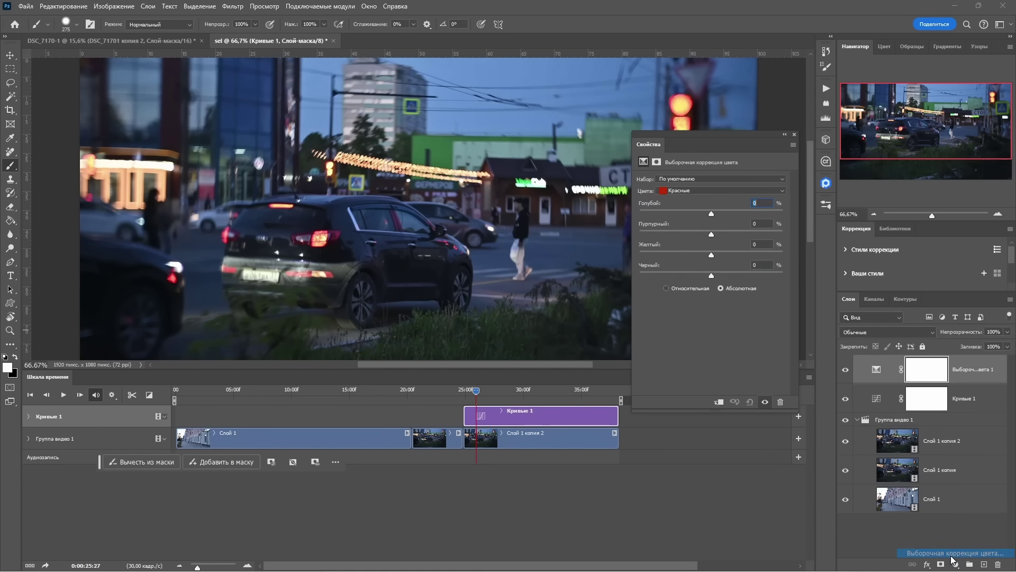
click(707, 192)
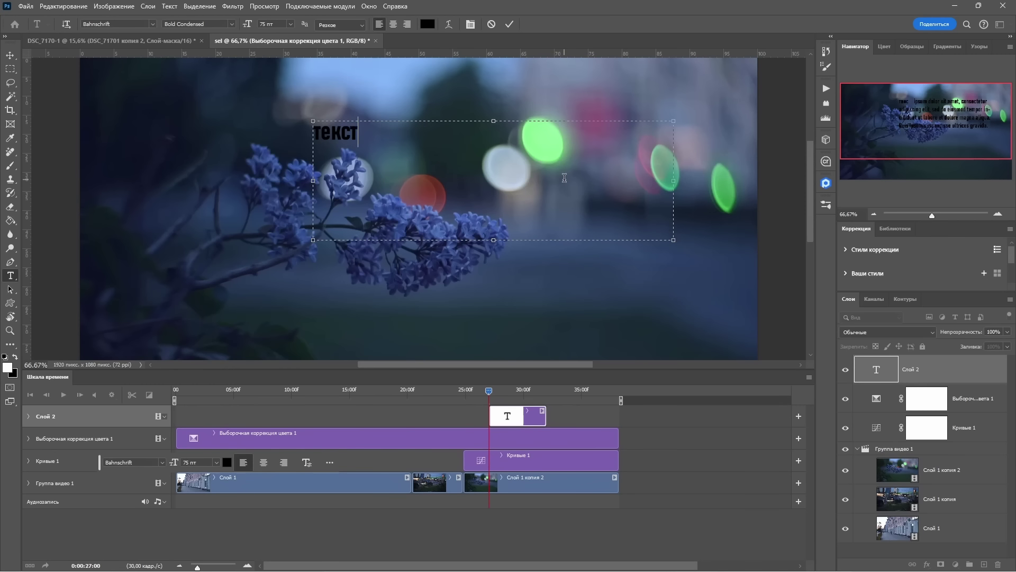
key(ctrl+a)
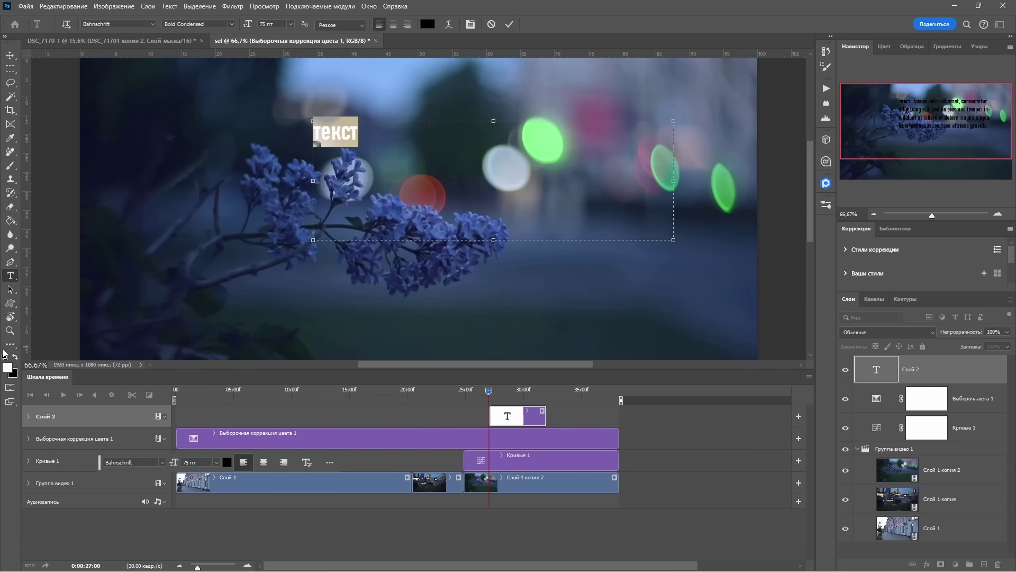
Make the текст title white, place it upper right, and extend its clip to the video's end
click(7, 367)
click(659, 157)
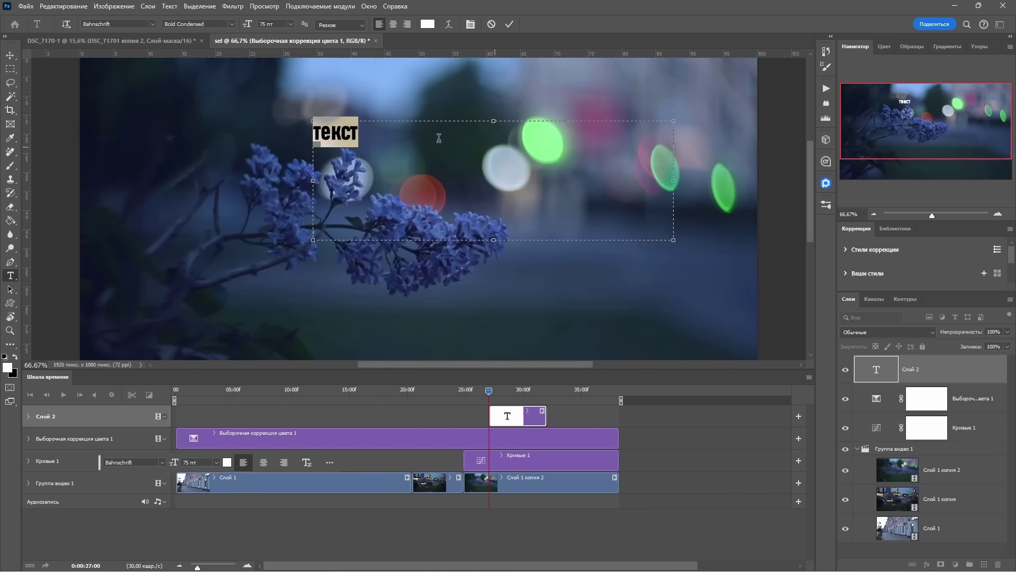
click(10, 55)
drag(368, 140, 691, 123)
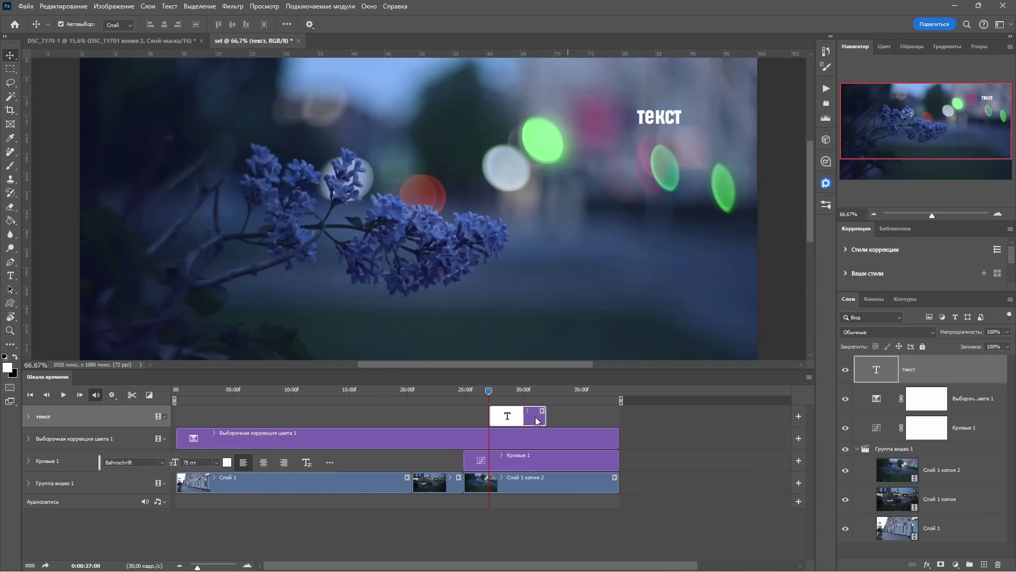
drag(544, 416, 618, 416)
key(space)
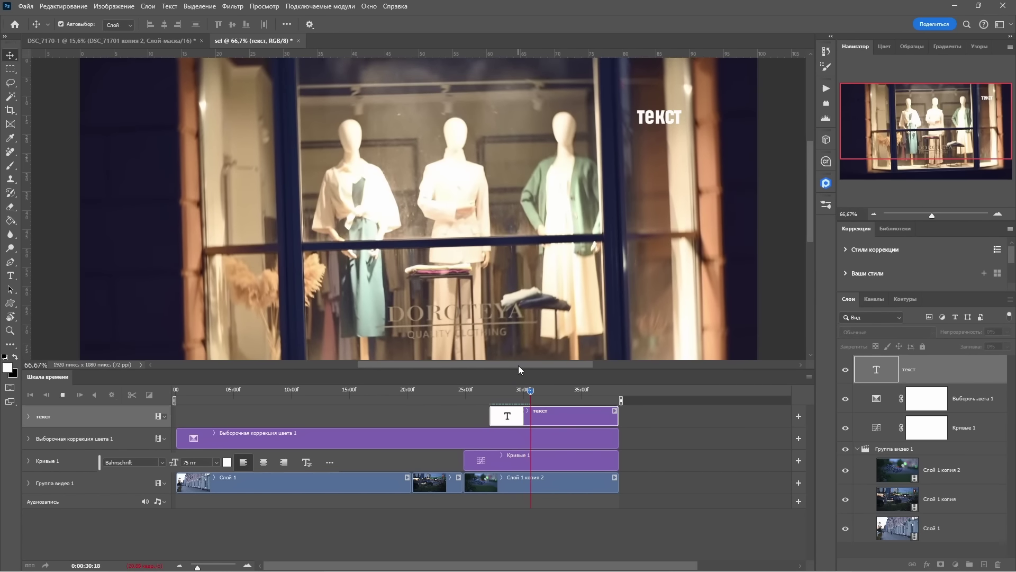
click(25, 6)
mouse_move(127, 279)
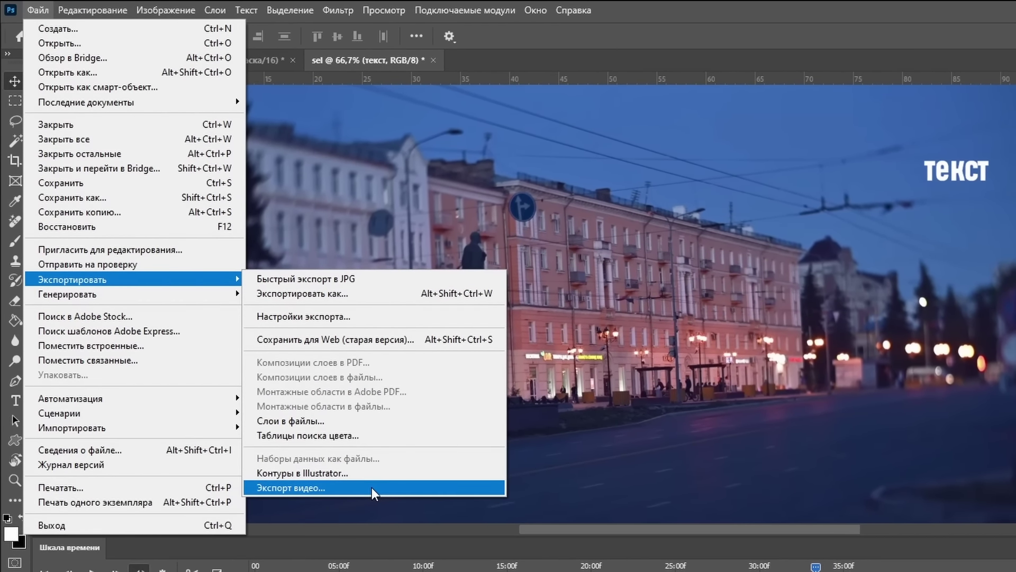
Render the video as sel.mp4 in H.264 using a chosen encoding preset
click(372, 487)
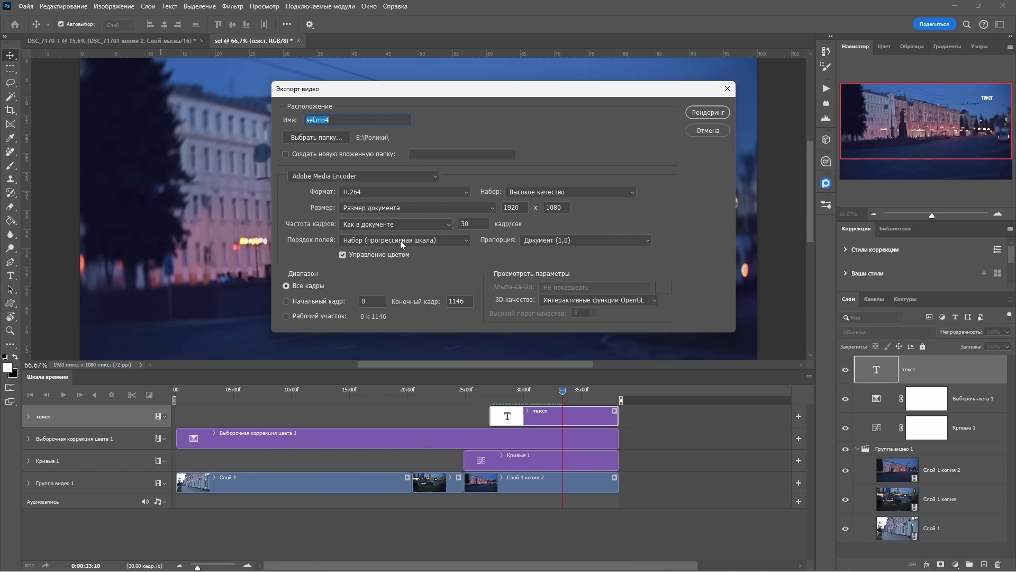
click(536, 192)
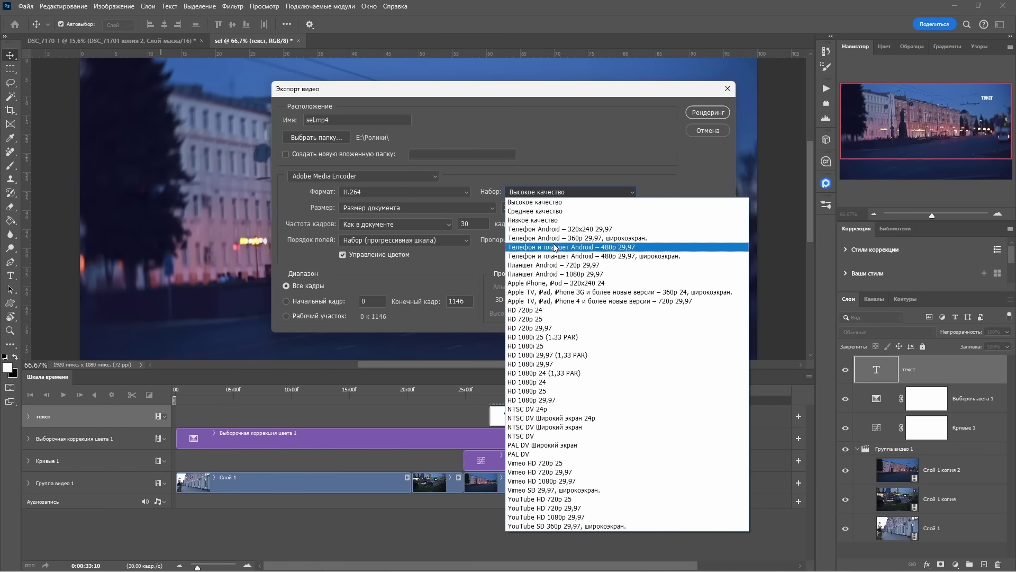
click(550, 516)
click(708, 112)
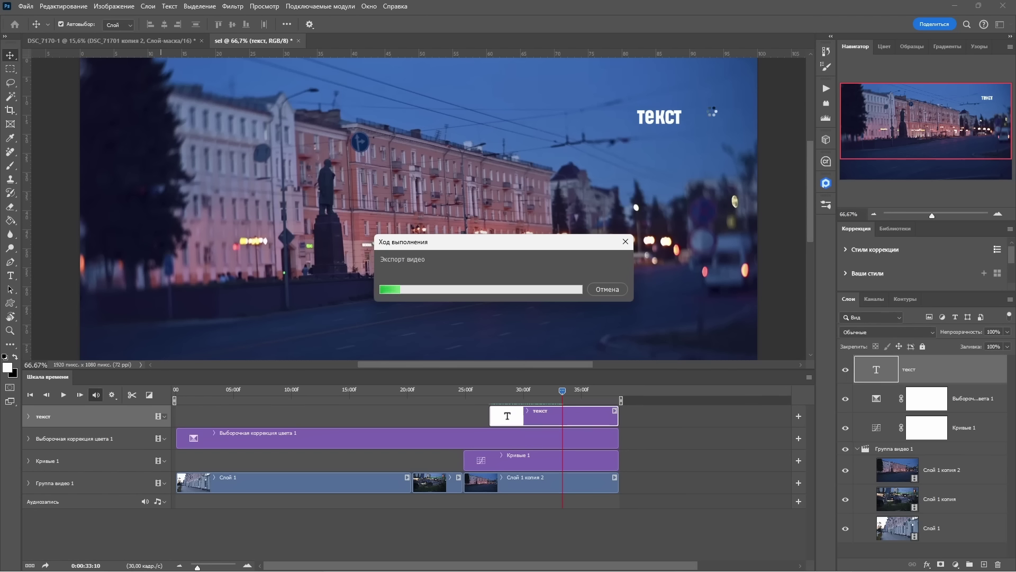